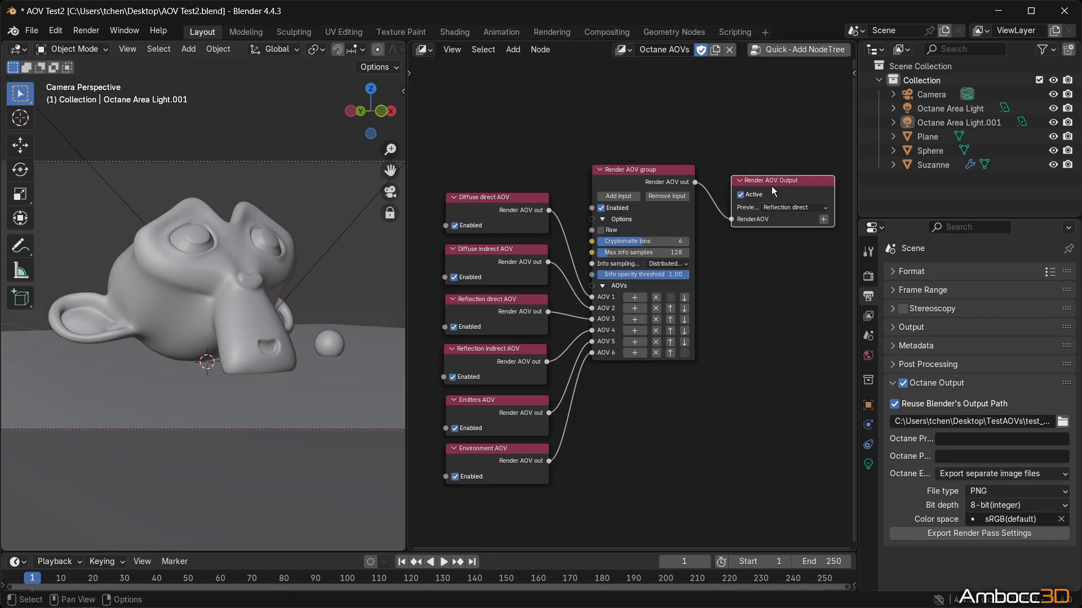
Step: Switch the 3D viewport to rendered shading with the Octane render
click(788, 209)
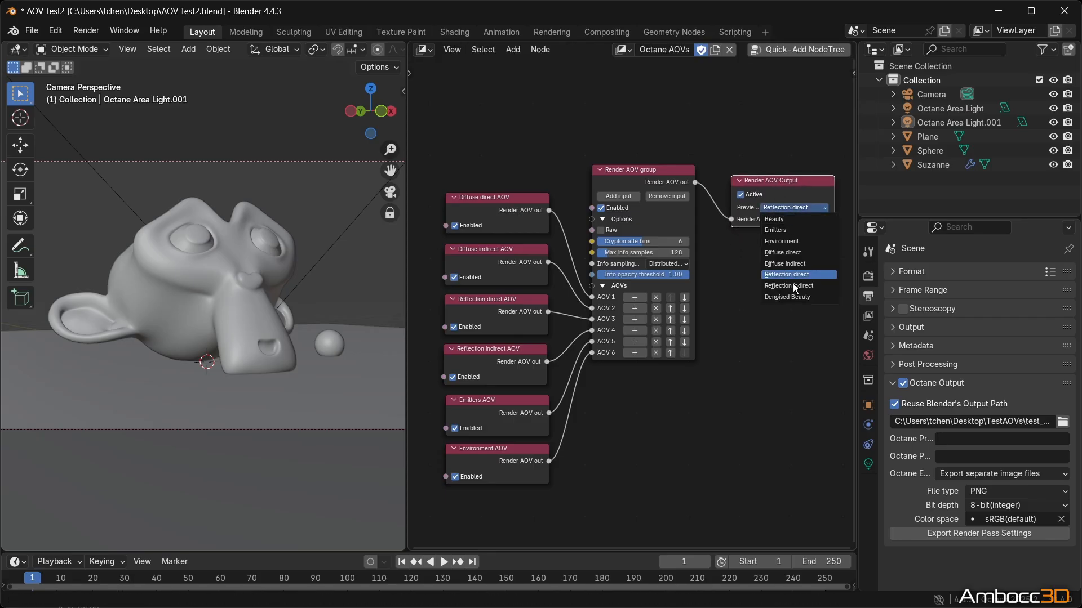
scroll(64, 42, down, 5)
click(380, 49)
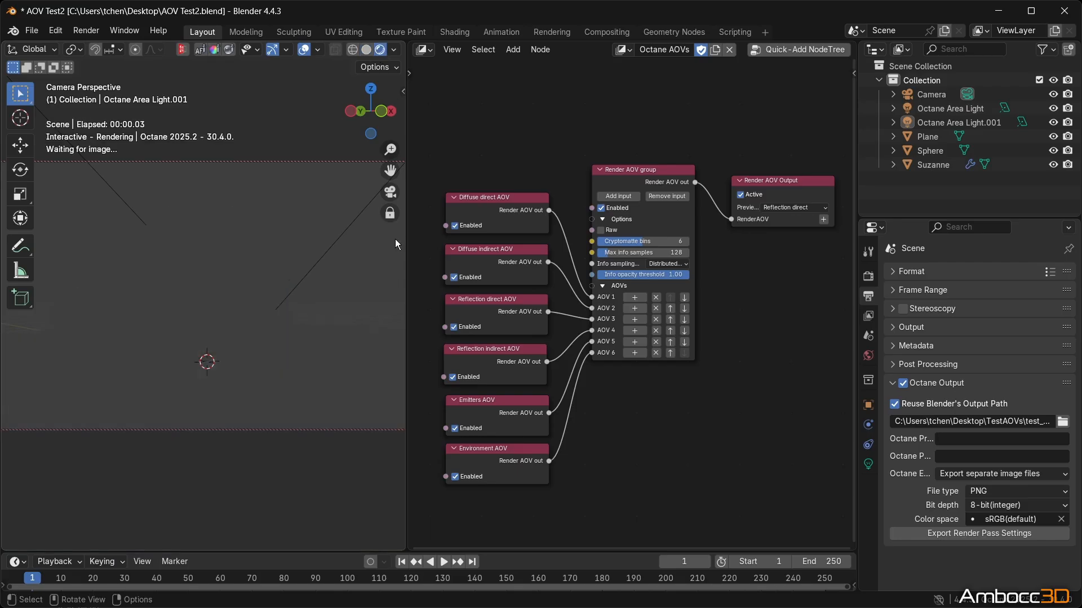
Step: Cycle the Render AOV Output preview pass through Emitters, Environment and Diffuse direct, ending on Diffuse indirect
click(776, 208)
click(780, 230)
click(792, 209)
click(787, 242)
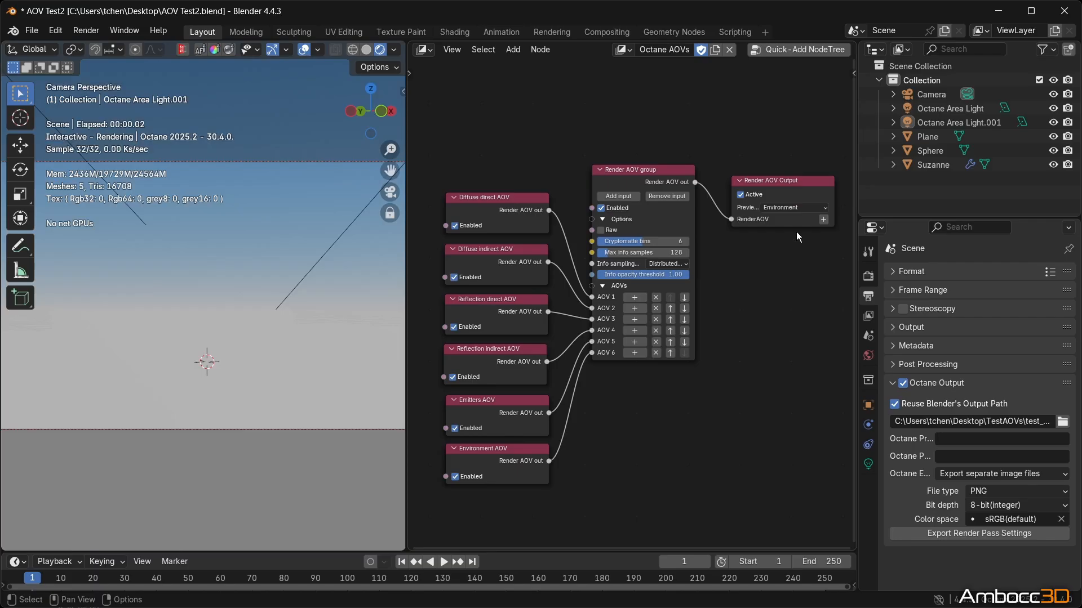
click(793, 208)
click(791, 223)
click(799, 207)
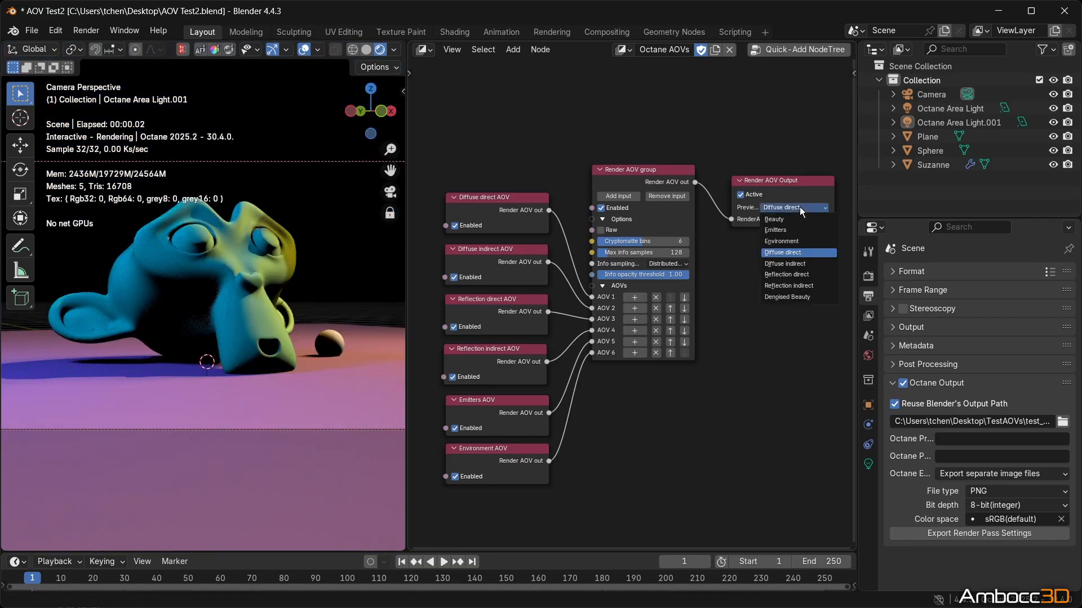
click(780, 276)
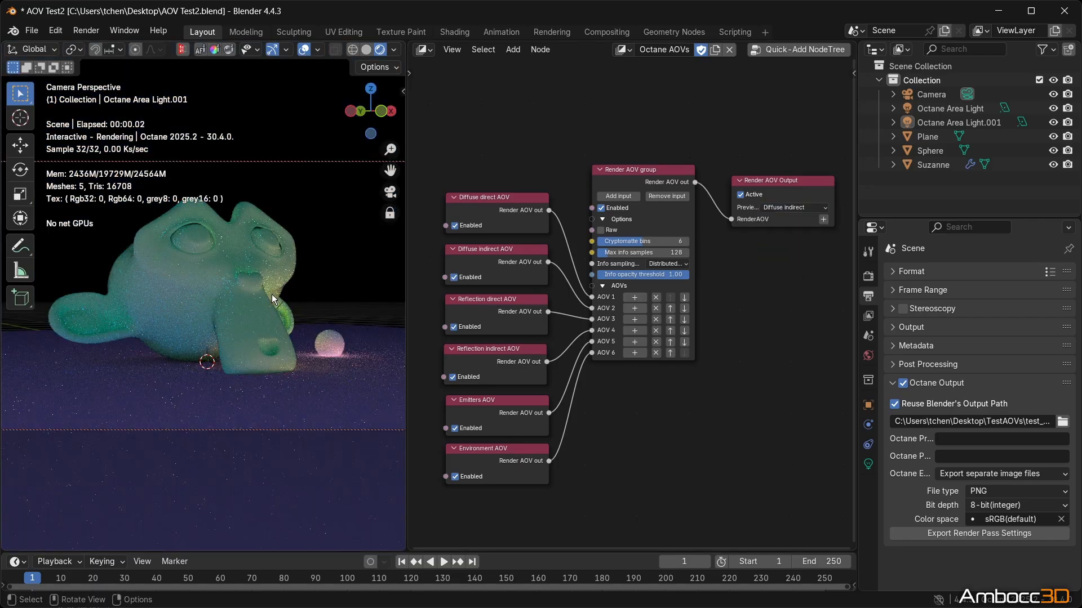
Step: Split the node editor into upper and lower areas and change the upper one to Octane Composite
middle_drag(746, 300, 744, 300)
drag(408, 44, 424, 340)
click(429, 52)
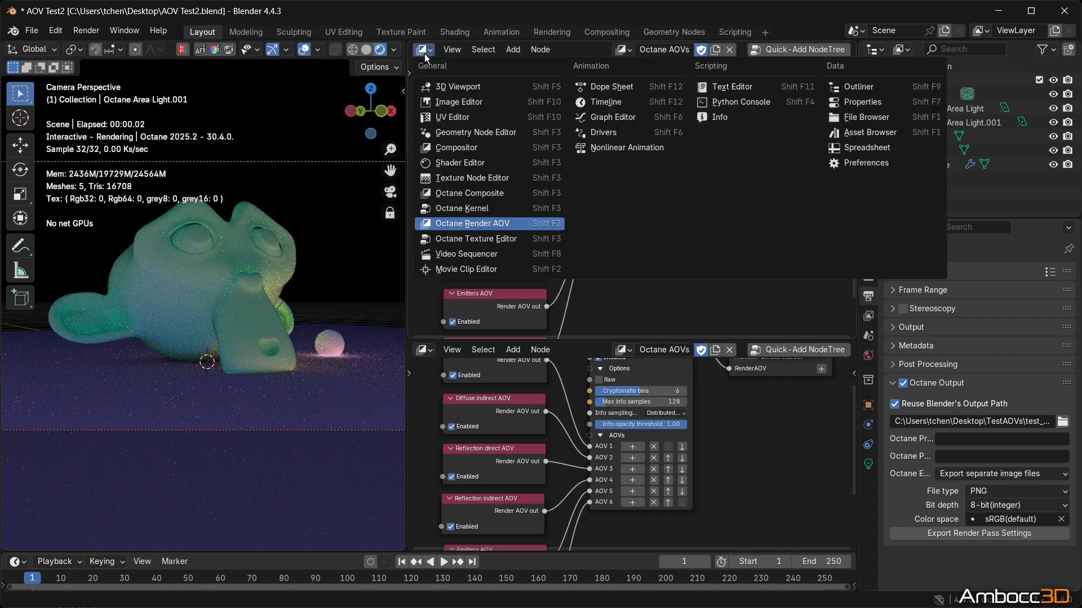
click(490, 193)
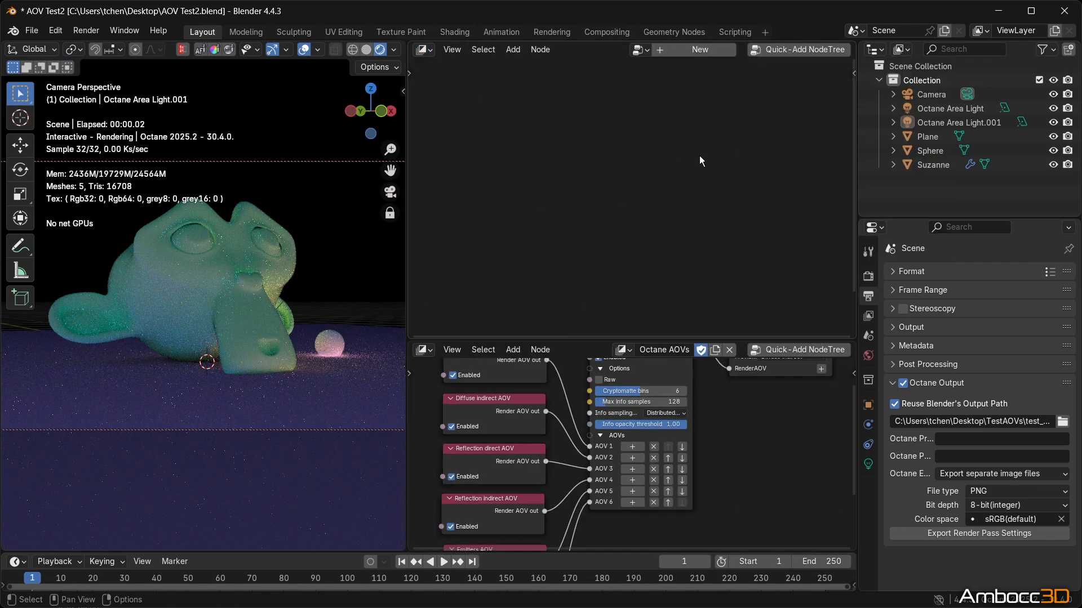
Step: Create the default Octane Compositor node tree in the upper node editor
click(813, 52)
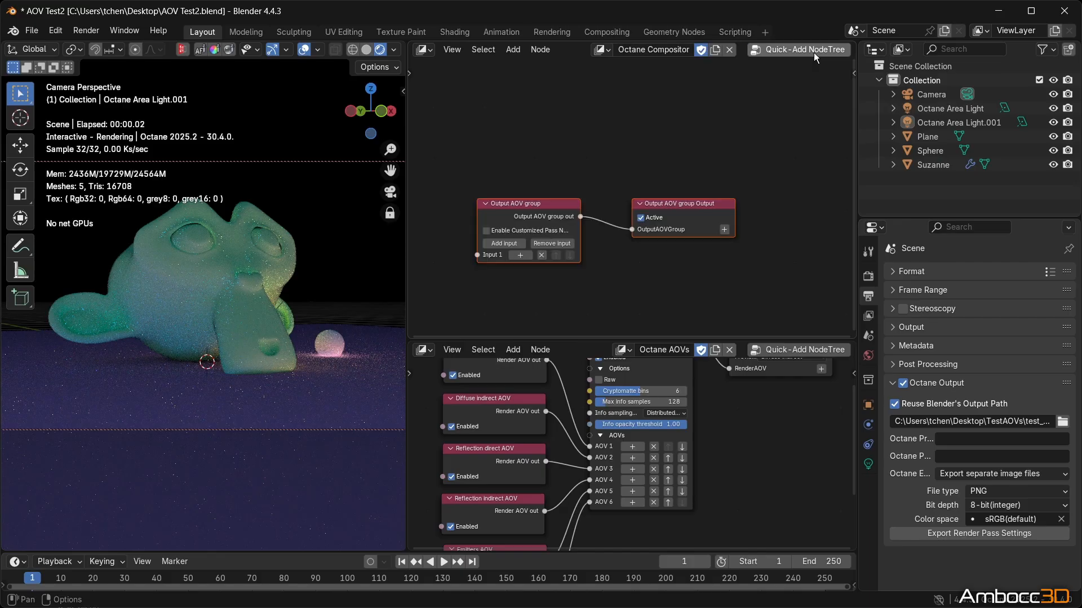
click(601, 49)
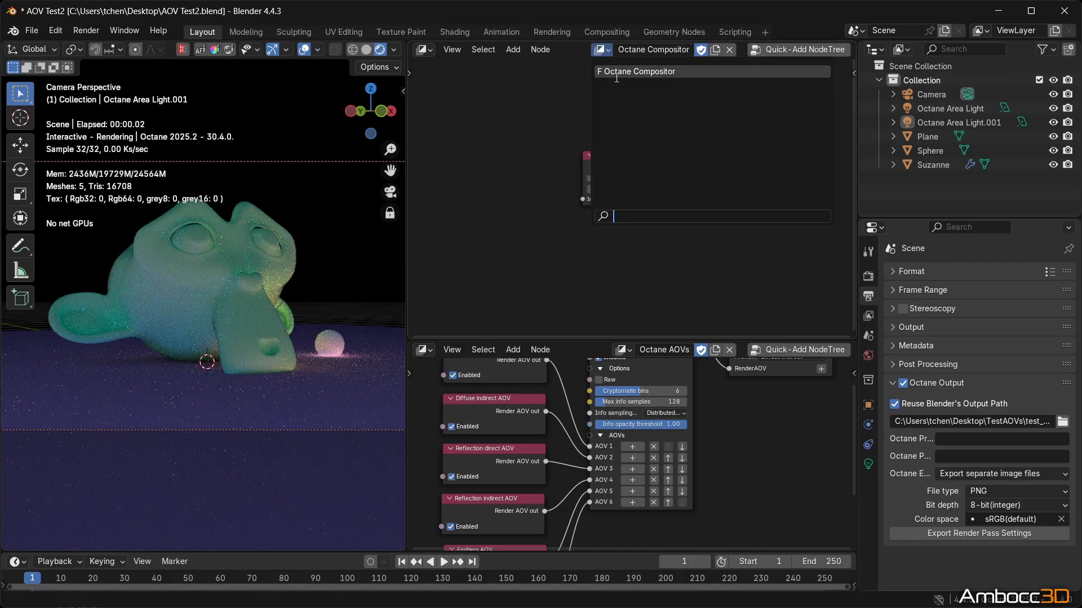
click(521, 99)
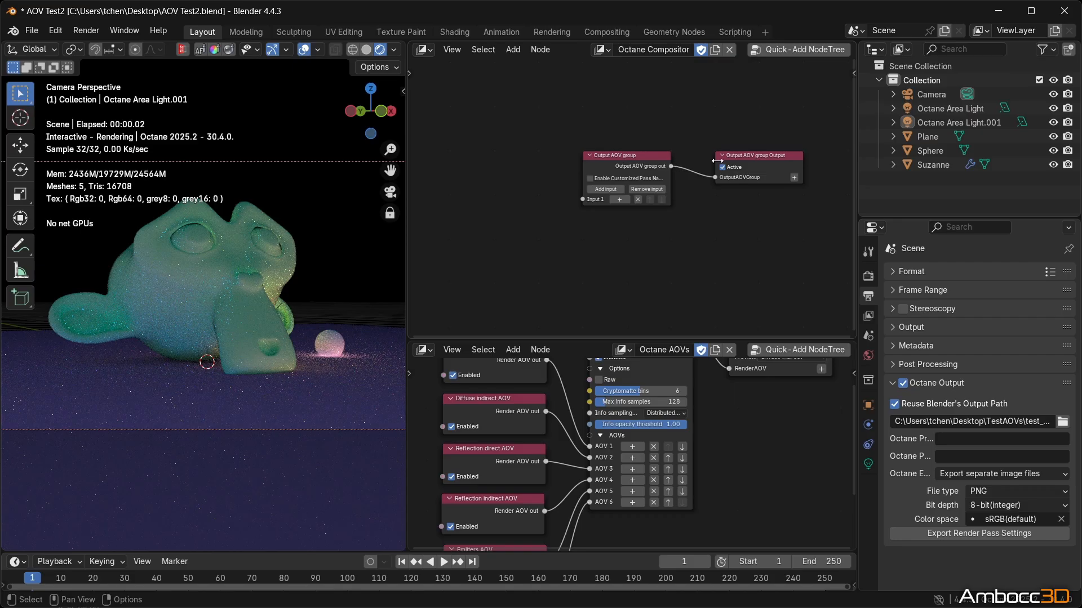
Step: Bring the Render AOV Output node into view and move the Output AOV group Output node closer to its group node
middle_drag(758, 424, 744, 495)
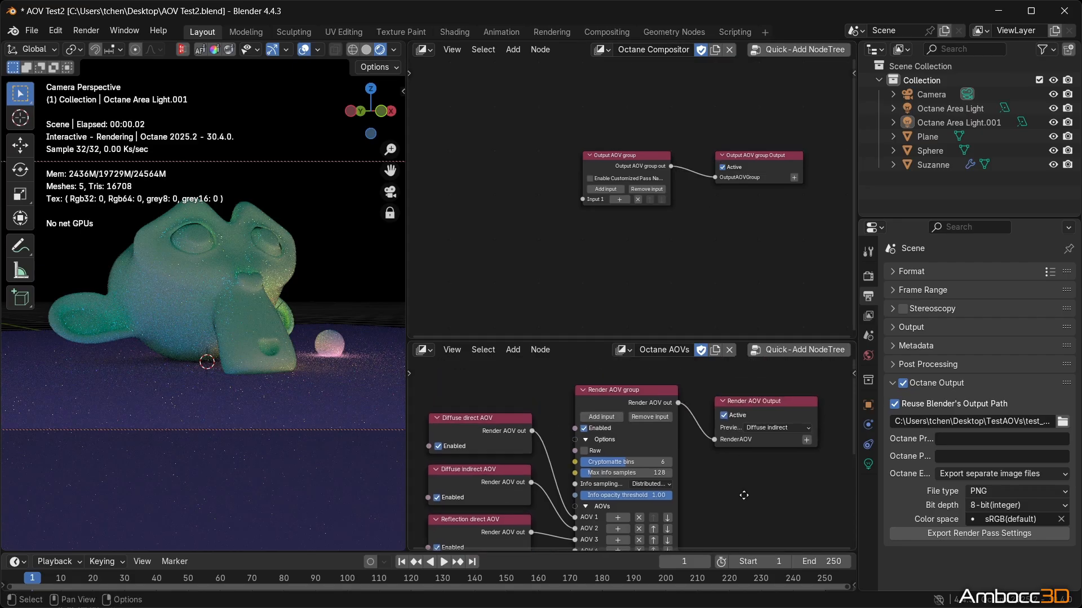
scroll(792, 431, up, 2)
click(797, 422)
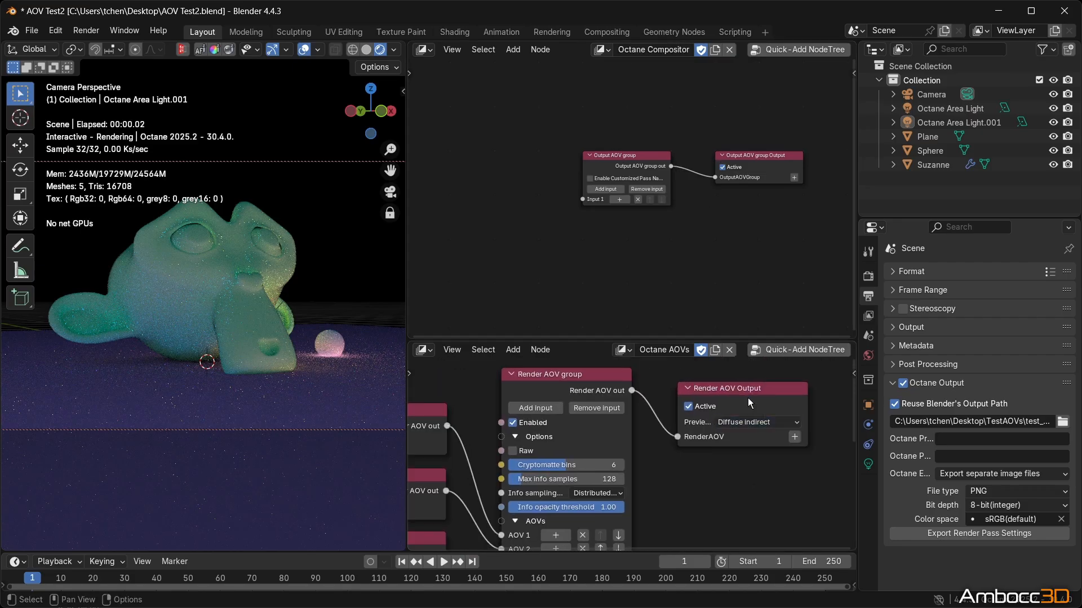
click(716, 391)
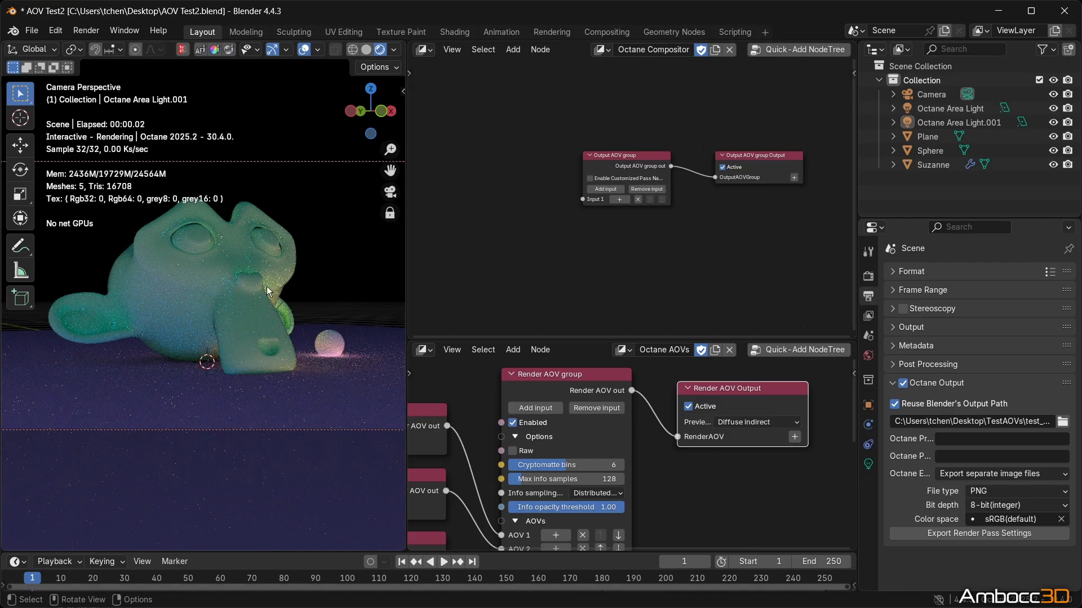
drag(762, 157, 744, 160)
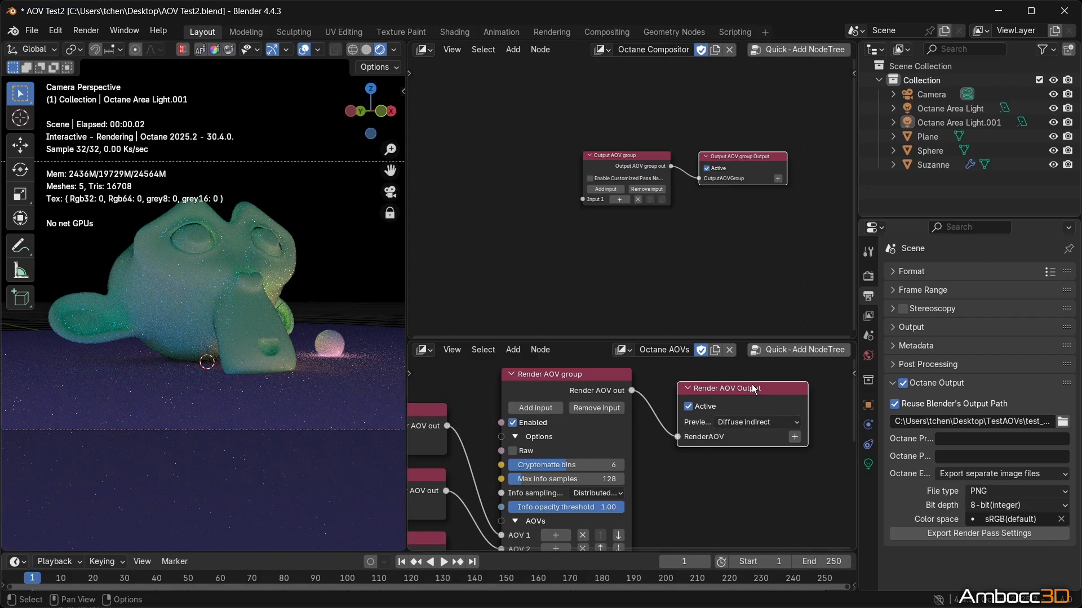
Step: Assign the Octane Compositor node tree to the Octane AOV Output Group in the View Layer properties
click(871, 319)
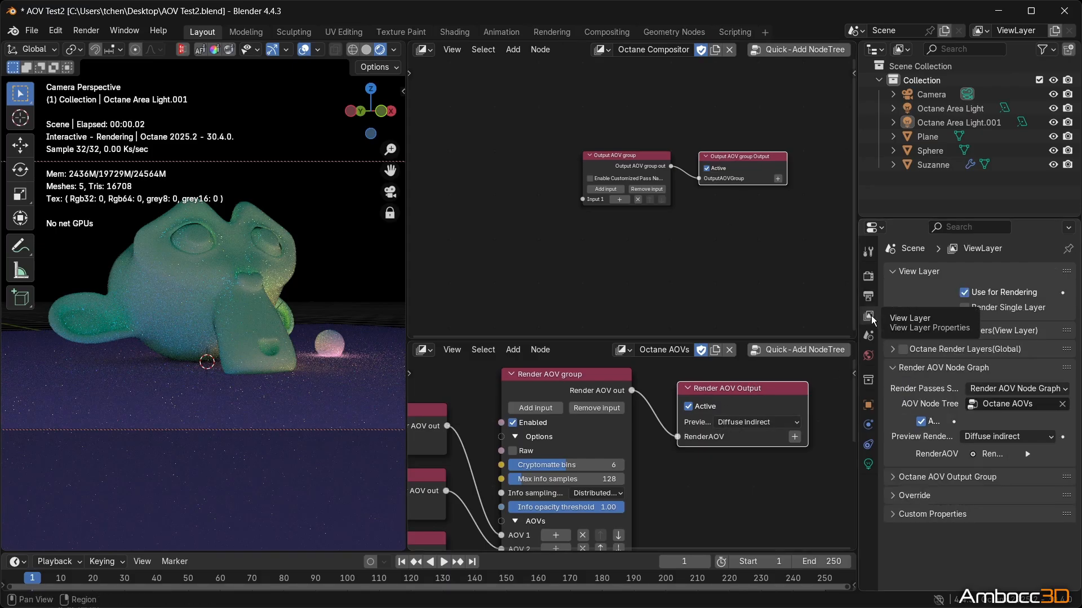
click(892, 368)
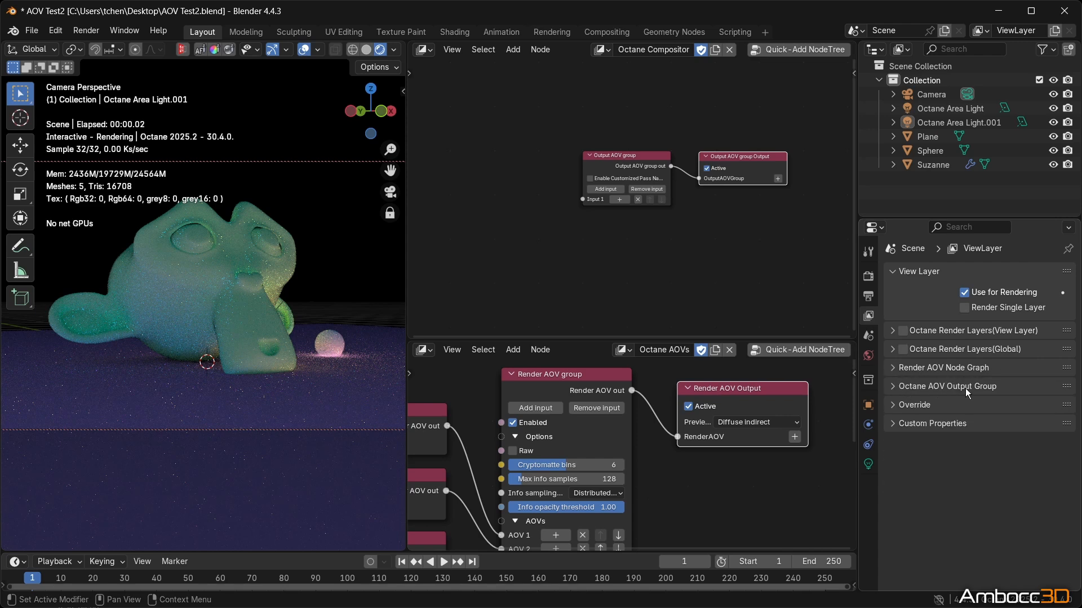
click(892, 388)
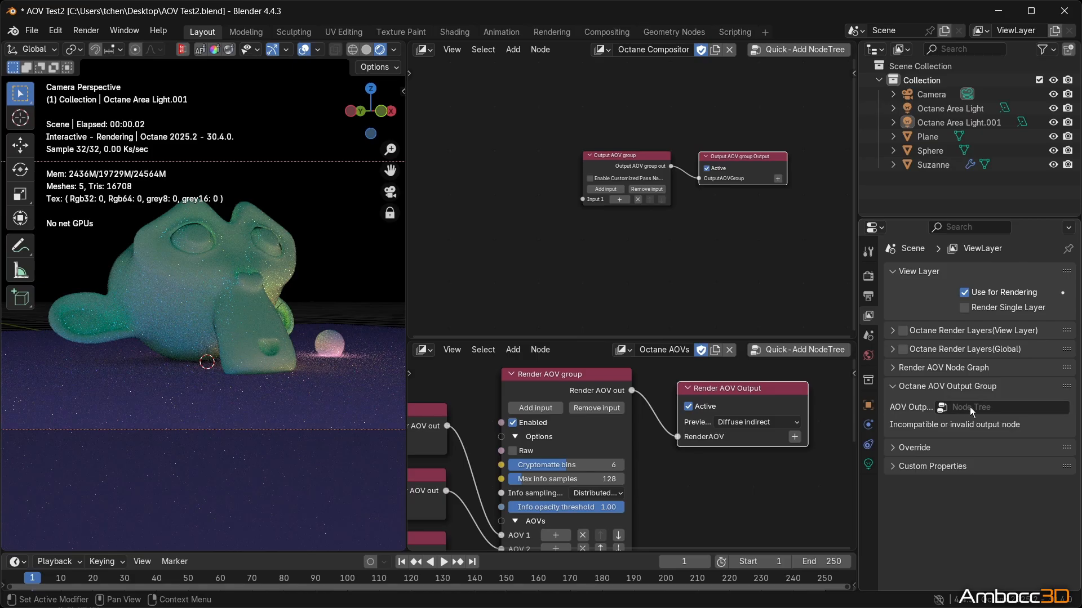
click(967, 408)
click(904, 430)
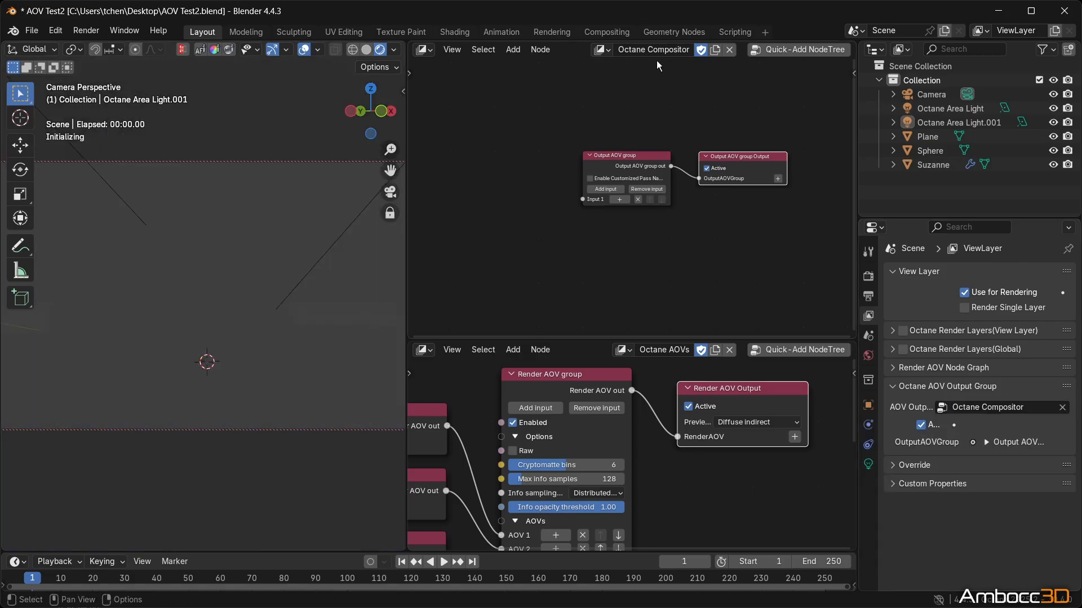
Step: Add an Output AOV node connected to Input 1 of the Output AOV group and place it beside the group
middle_drag(648, 249, 660, 248)
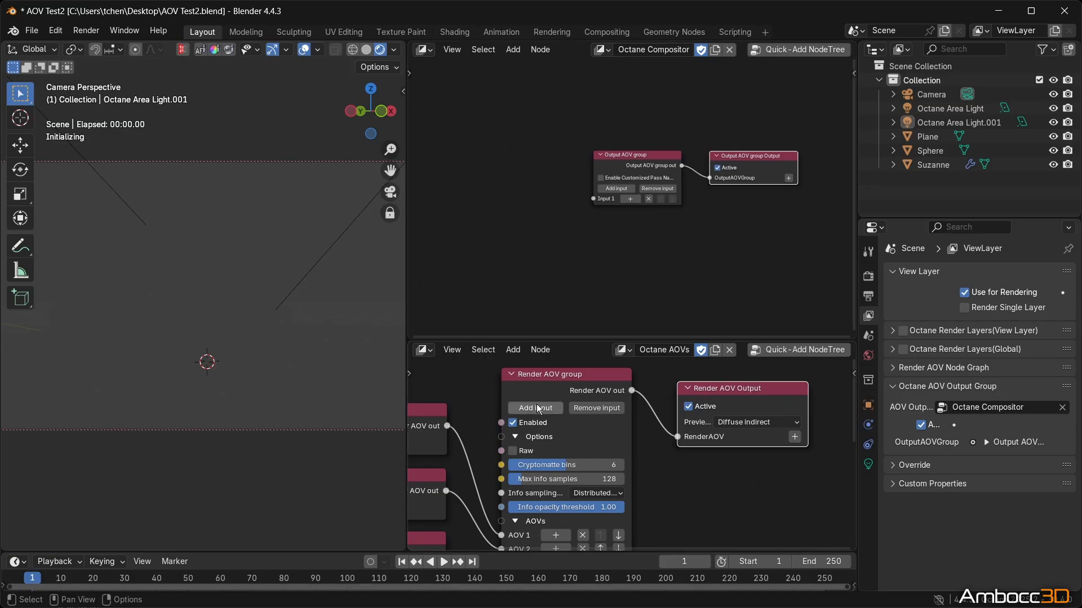
middle_drag(560, 385, 657, 381)
middle_drag(644, 232, 674, 215)
click(614, 134)
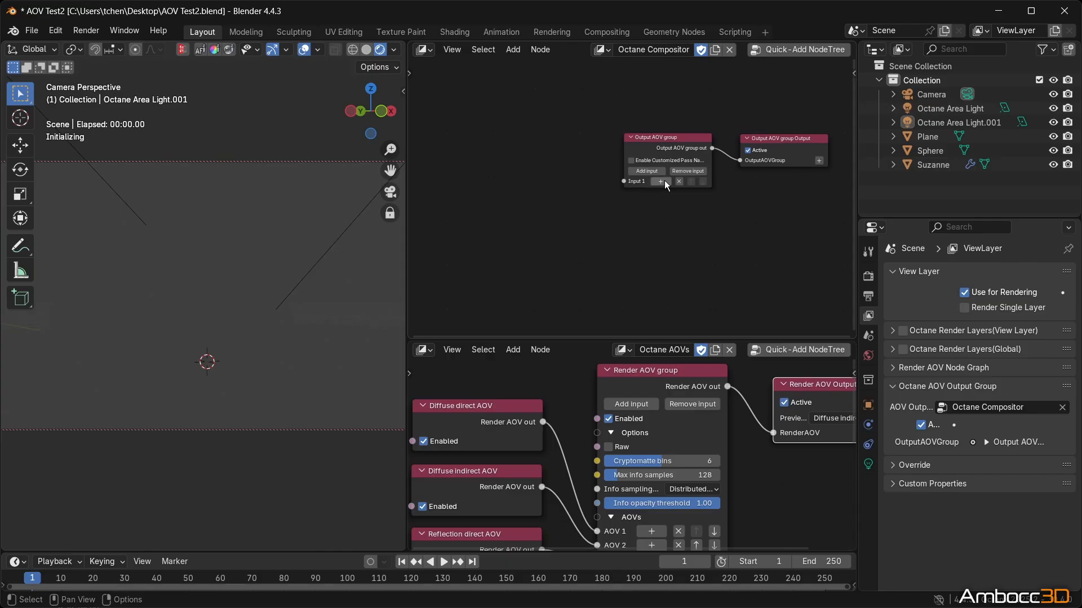
key(shift+a)
click(709, 180)
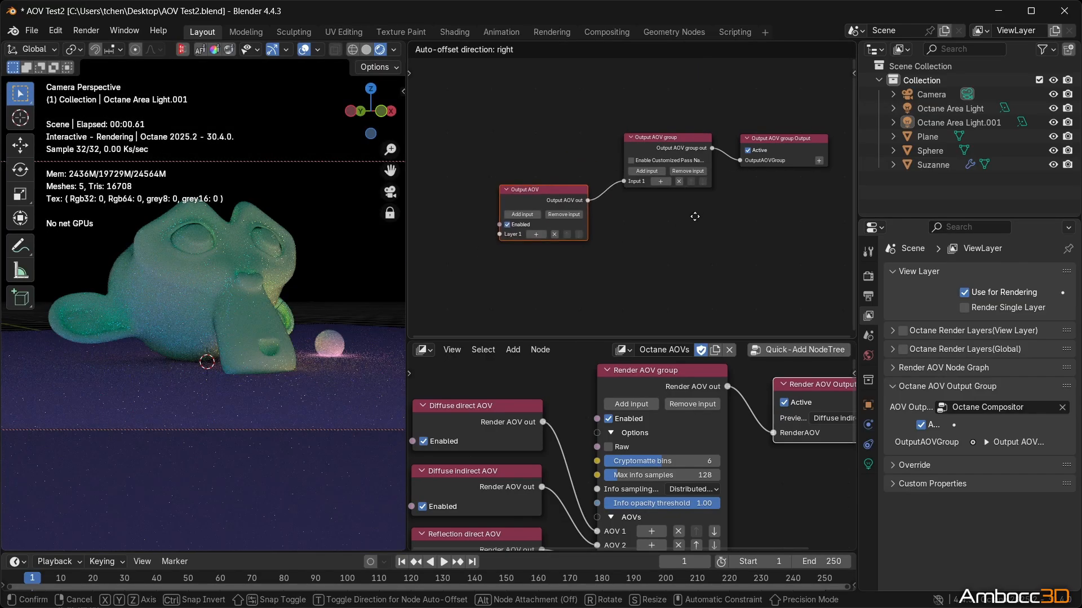
click(698, 206)
middle_drag(572, 242, 630, 236)
click(568, 236)
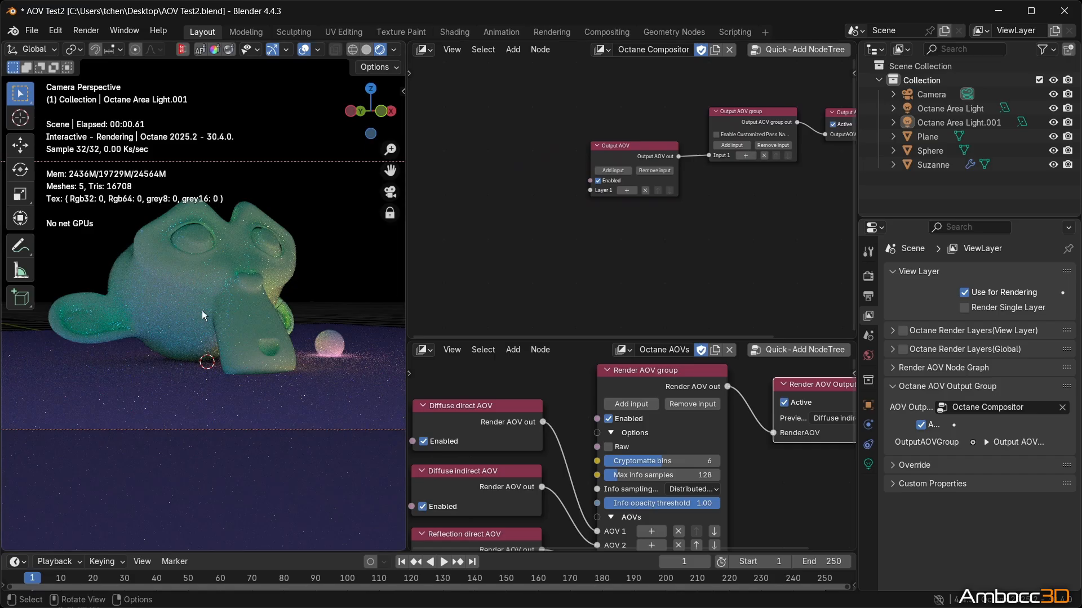
Step: Add a Render AOV node connected to Layer 1 of the Output AOV node
middle_drag(769, 433, 692, 431)
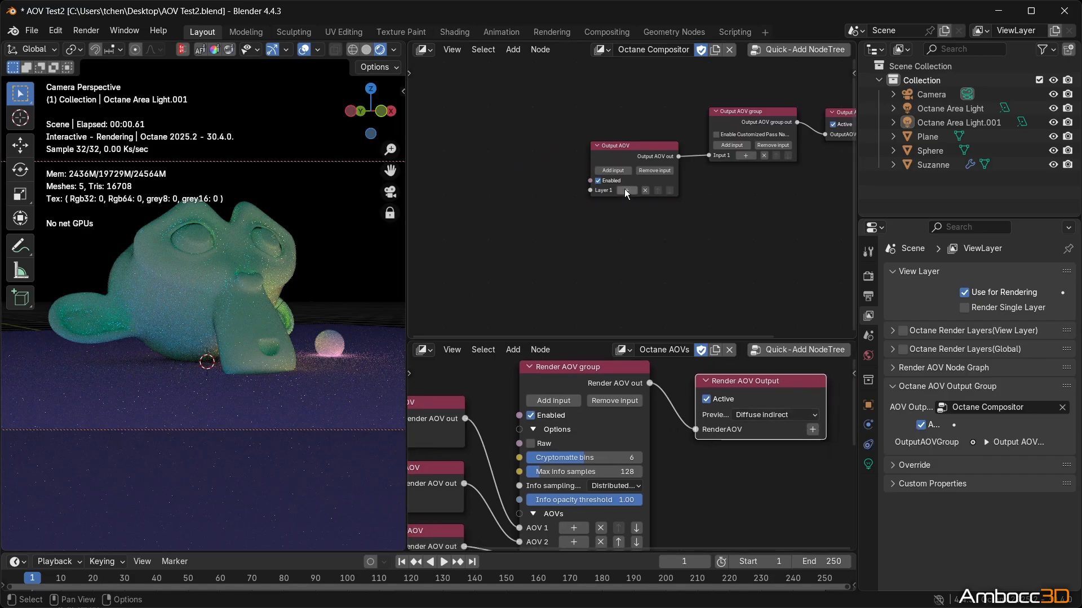
key(shift+a)
mouse_move(625, 188)
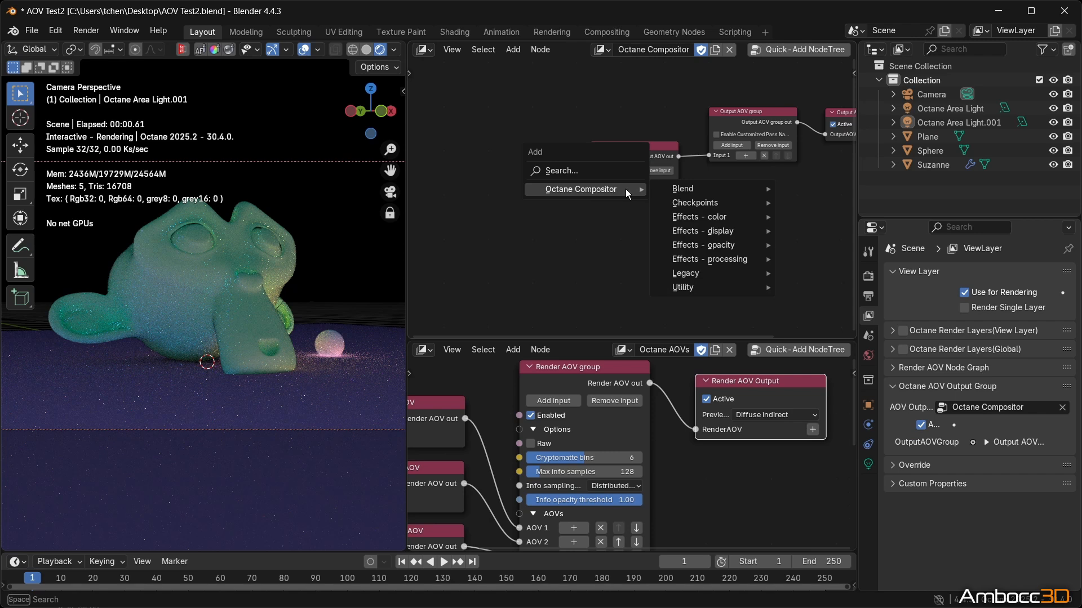
mouse_move(687, 203)
click(840, 236)
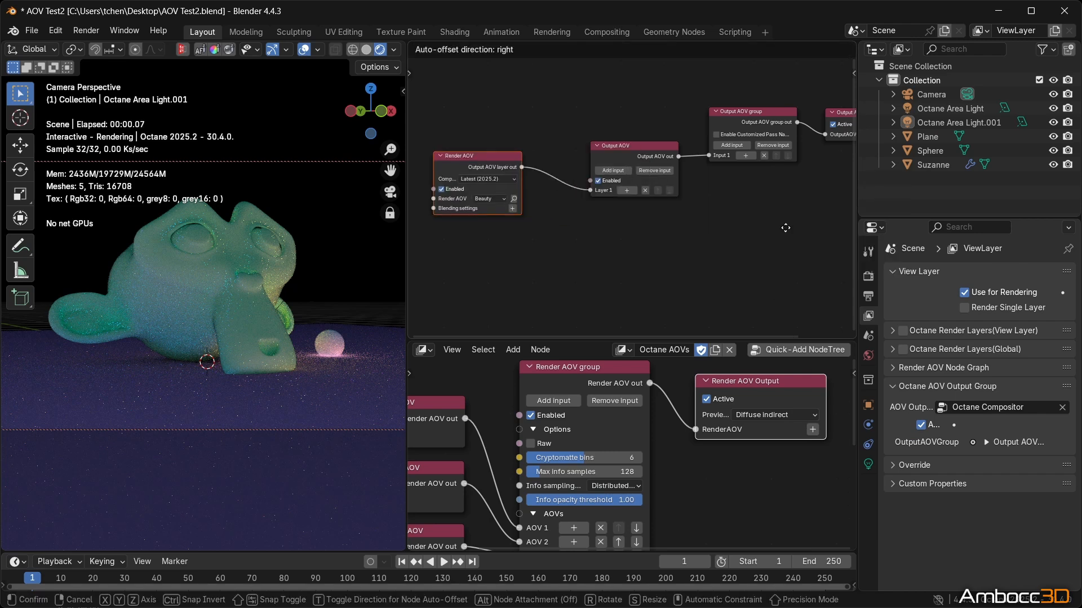
click(668, 261)
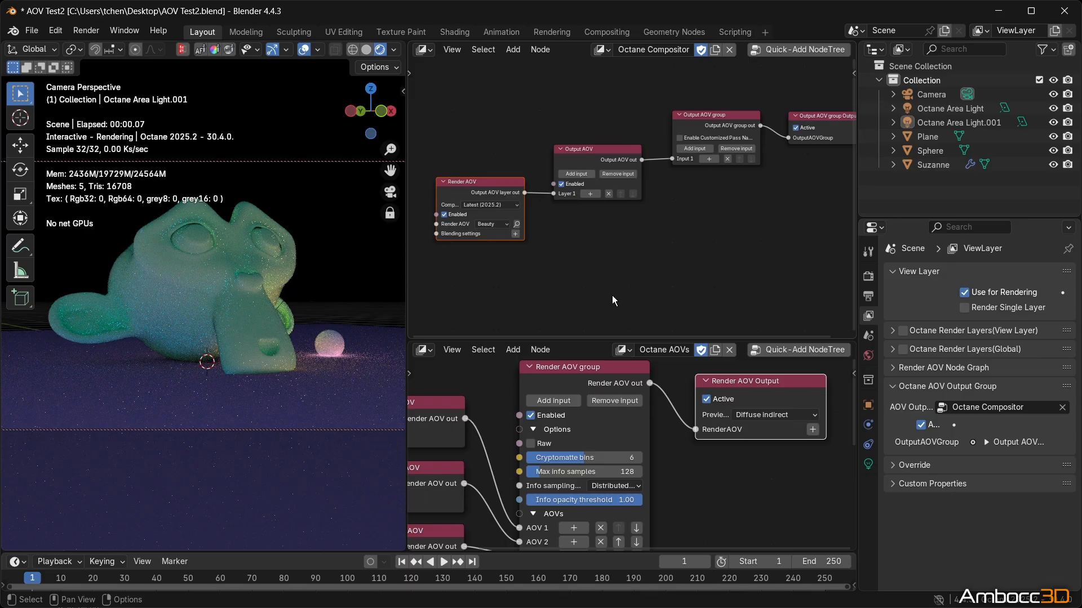
middle_drag(586, 251, 647, 230)
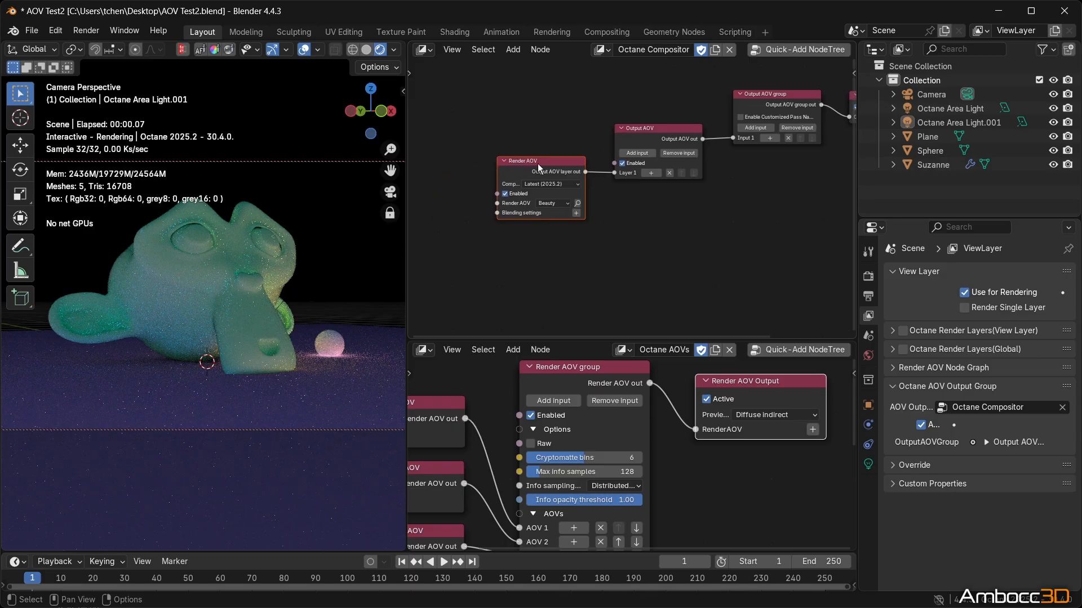
Step: Widen the node editors and set the compositor's Render AOV node to the Diffuse direct pass
middle_drag(769, 447, 740, 461)
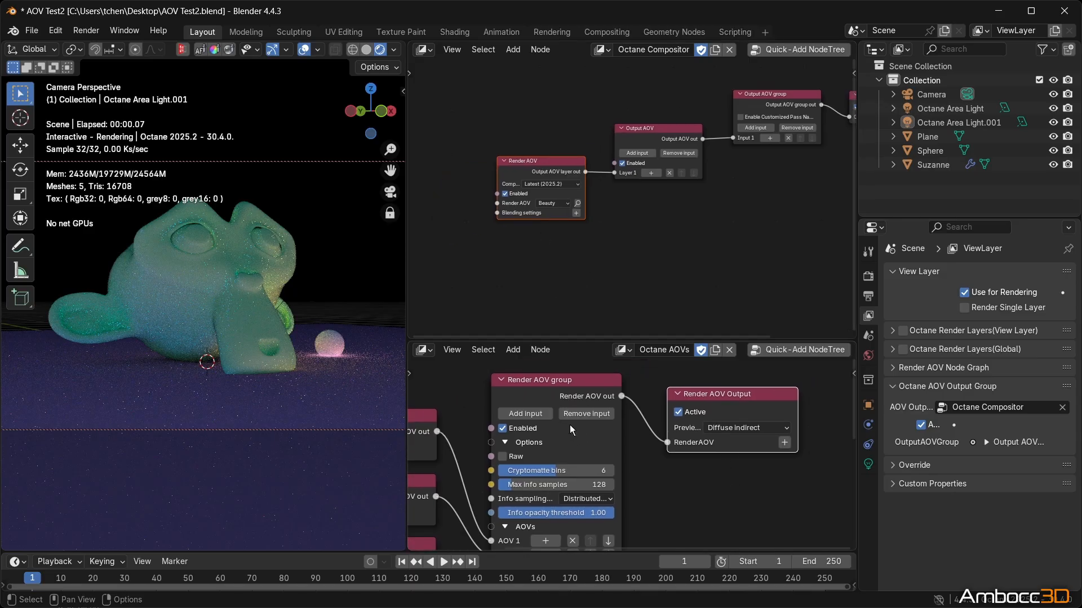
scroll(517, 415, down, 9)
middle_drag(476, 424, 493, 364)
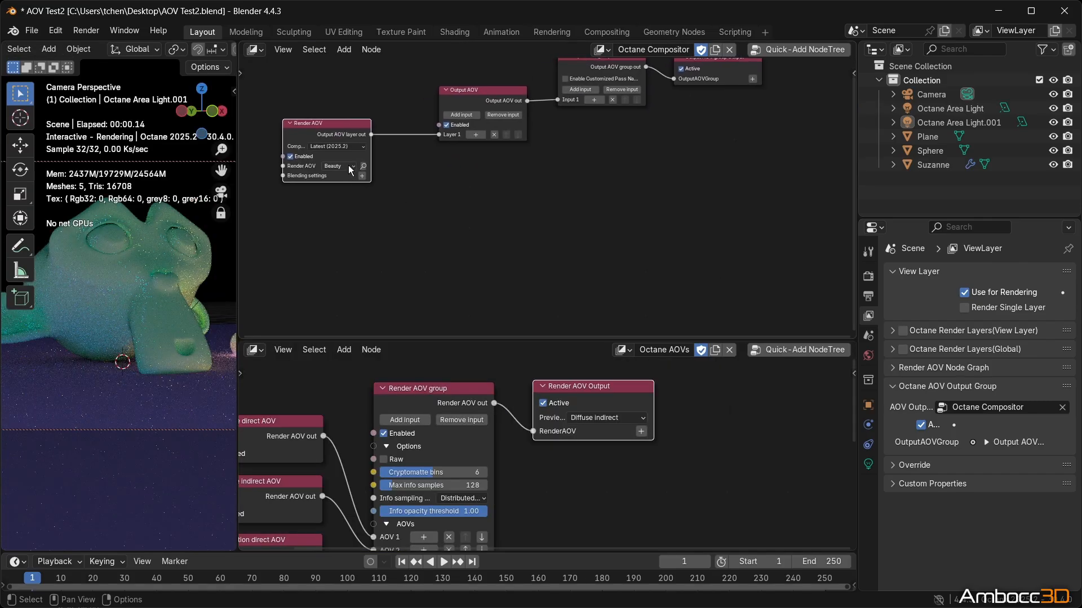
click(348, 166)
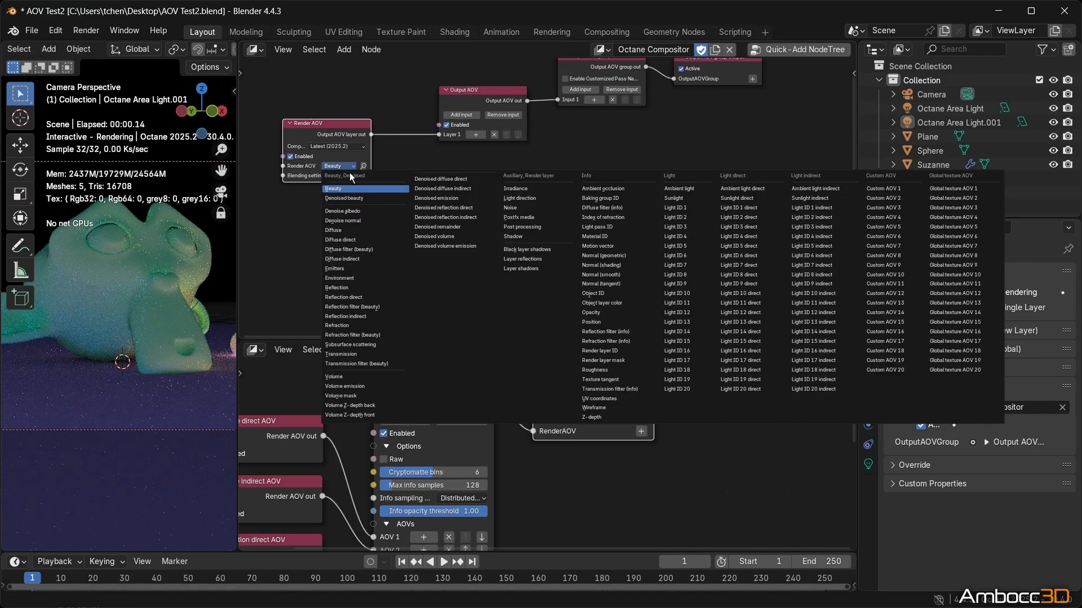
click(342, 231)
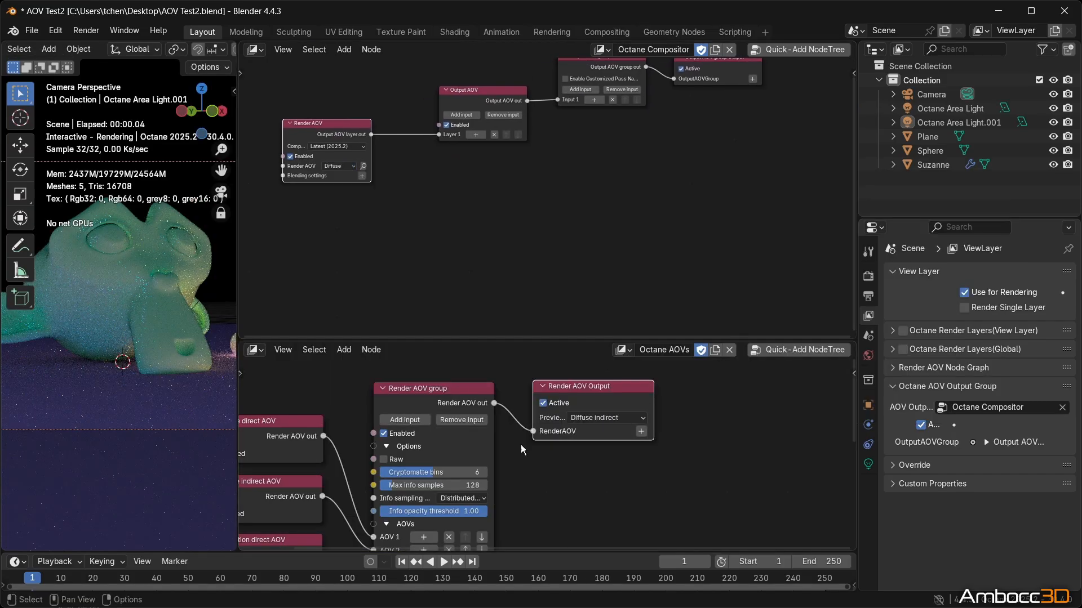
middle_drag(544, 485, 705, 431)
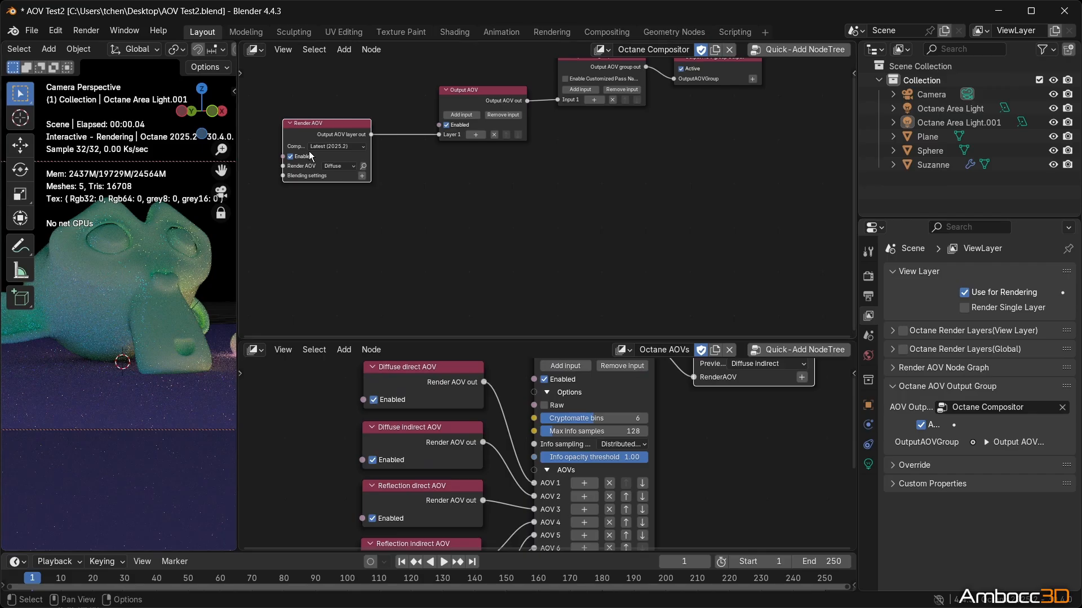
click(338, 167)
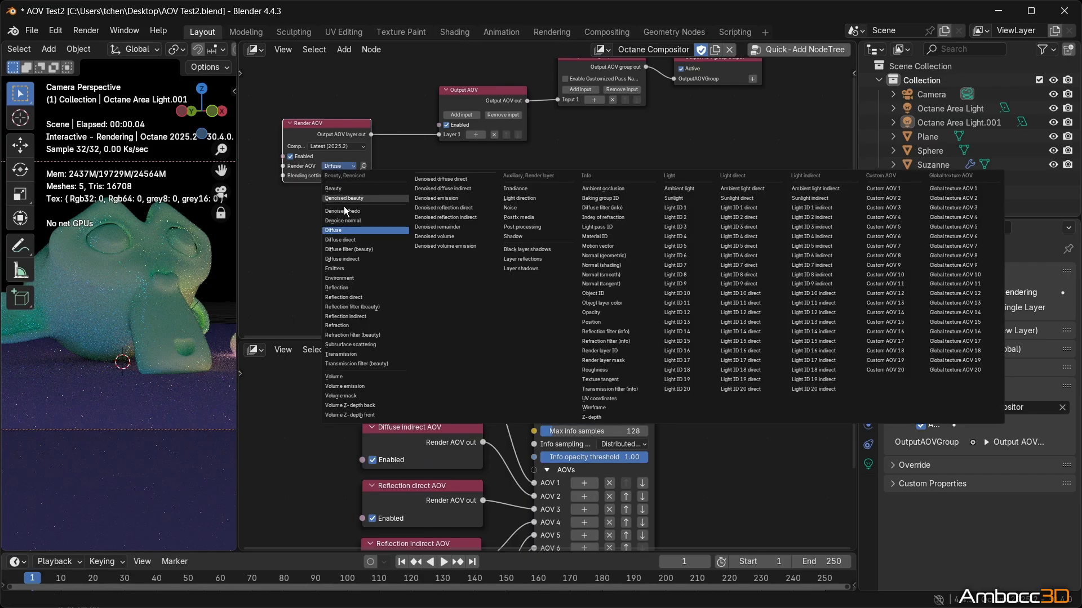
click(347, 241)
middle_drag(445, 219, 441, 246)
middle_drag(691, 431, 664, 467)
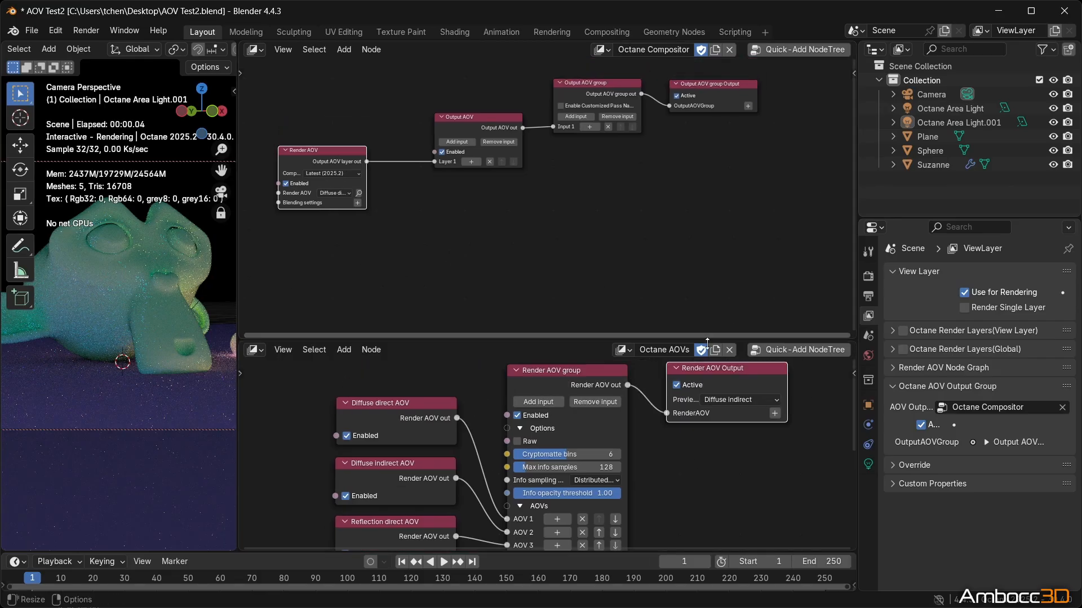
middle_drag(712, 392, 684, 408)
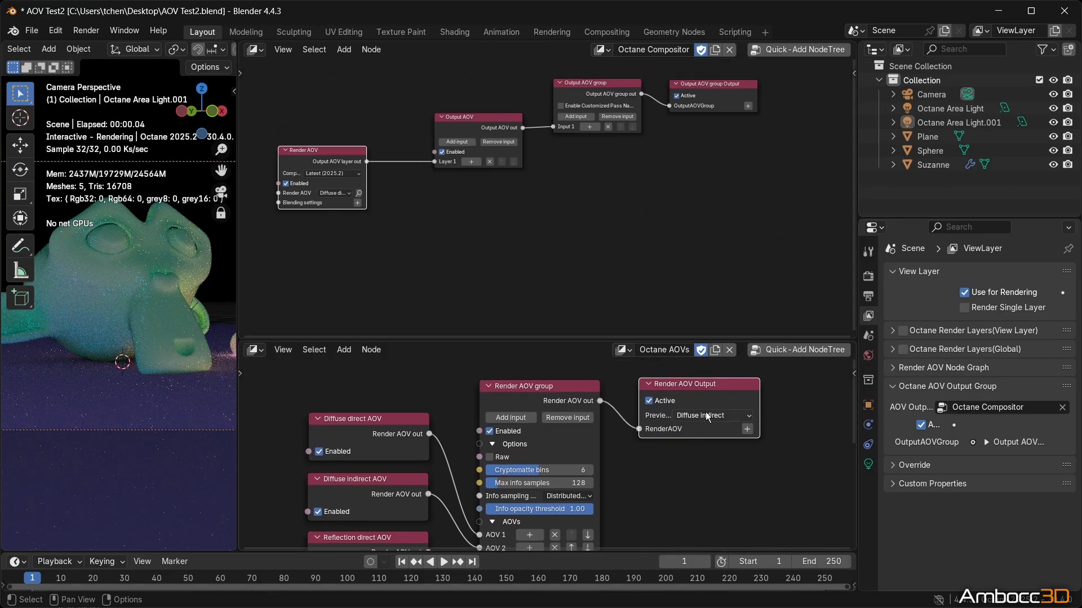
Step: Set the Render AOV Output node's preview pass to AOV Output 1 and shift the Output AOV group Output node slightly
click(707, 417)
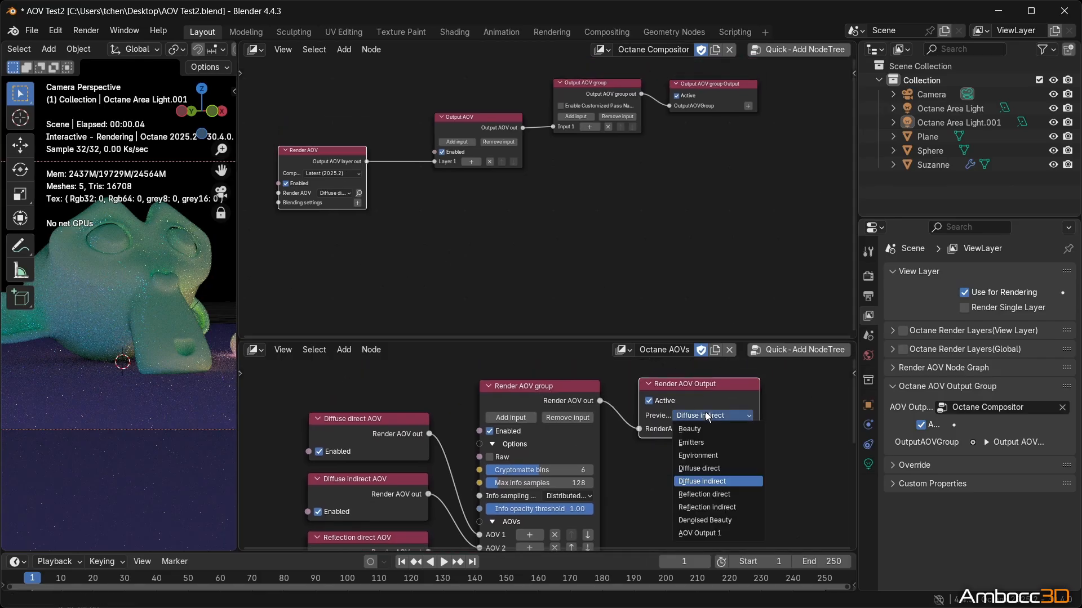
click(698, 533)
drag(695, 86, 701, 85)
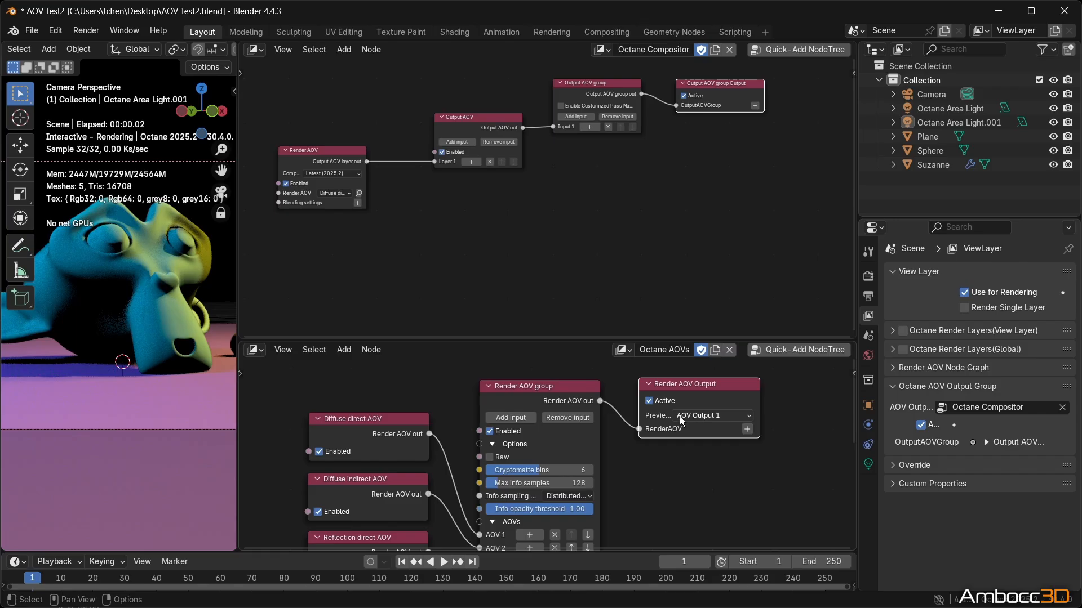
middle_drag(685, 408, 715, 418)
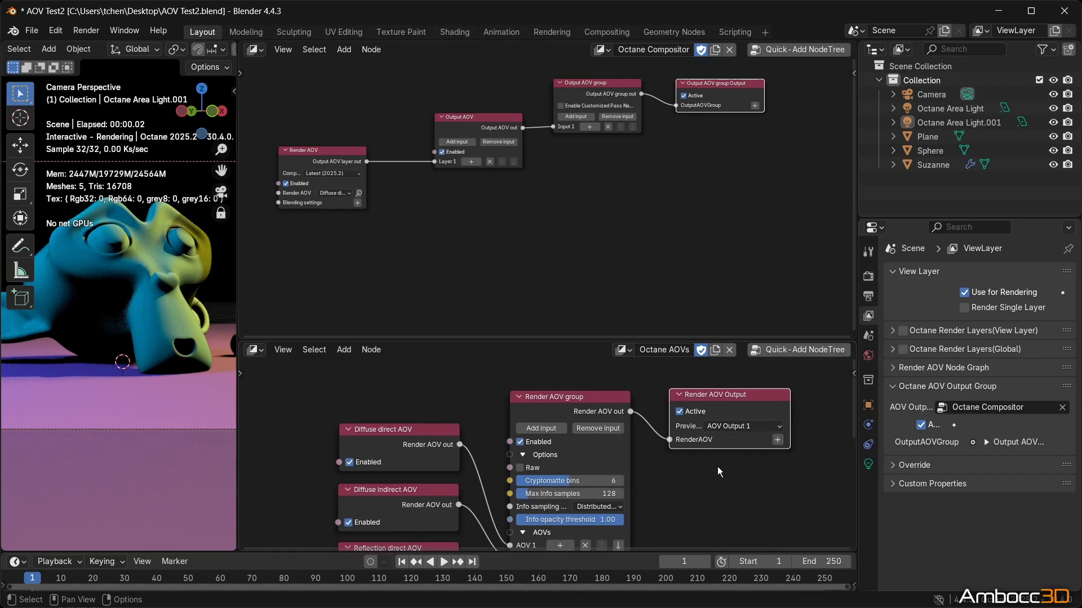
middle_drag(354, 237, 466, 234)
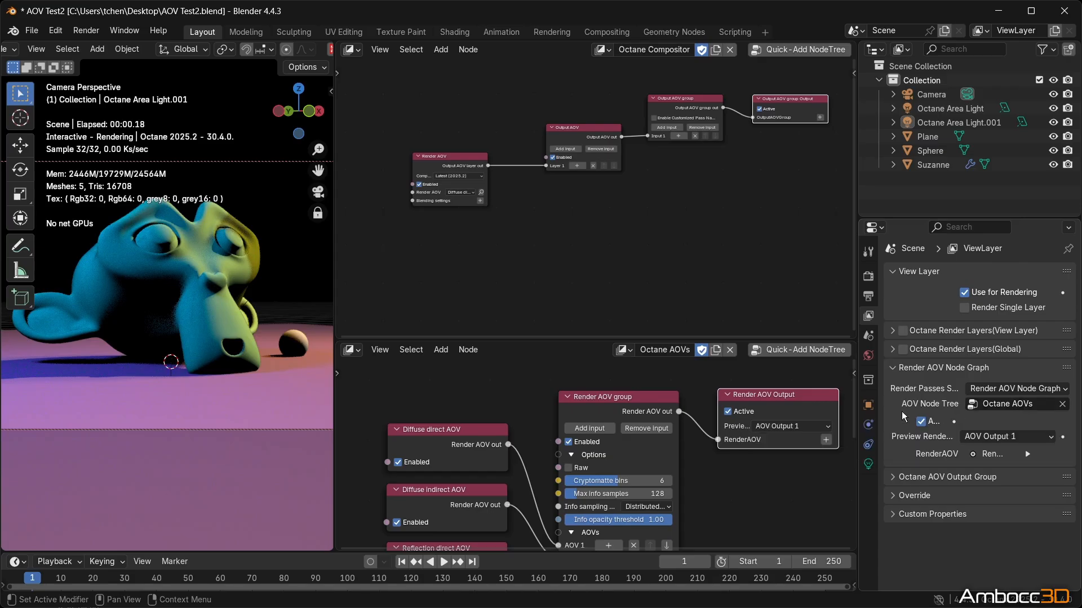
Step: Add a second layer input to the Output AOV node and move the existing Render AOV node down
middle_drag(538, 224, 521, 239)
drag(442, 173, 458, 172)
click(551, 166)
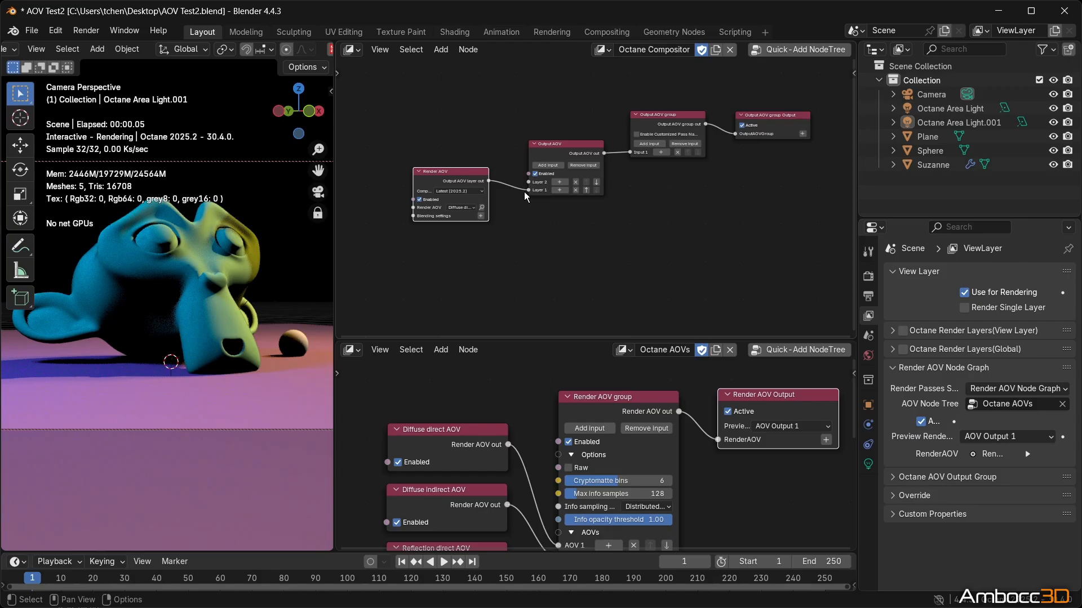
drag(449, 180, 448, 227)
Step: Add another Render AOV node above the first one, connected to Layer 2 of the Output AOV node
key(shift+a)
mouse_move(582, 187)
mouse_move(623, 181)
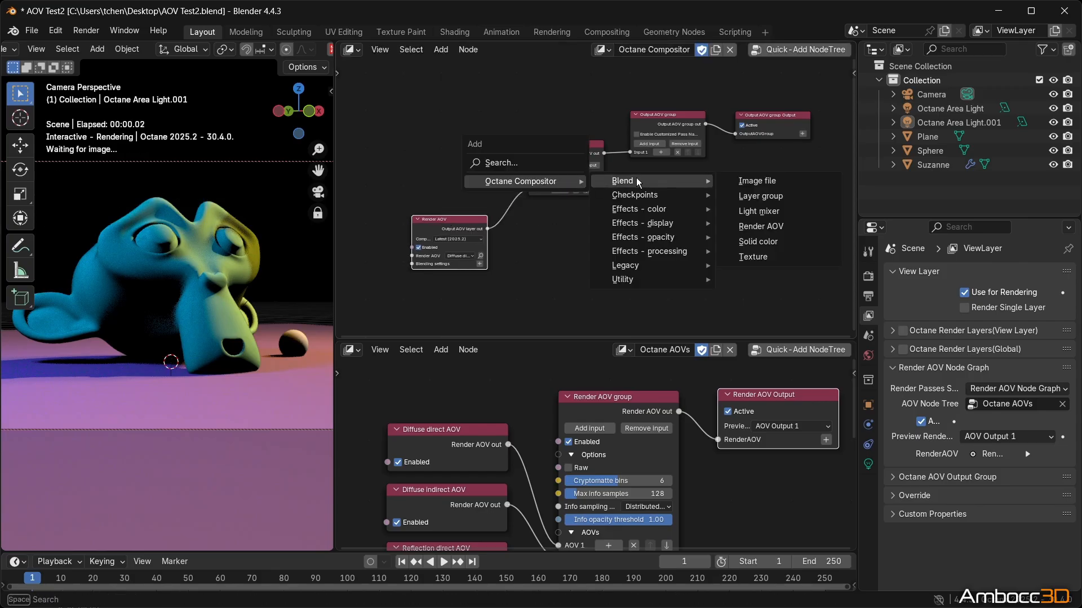
click(758, 227)
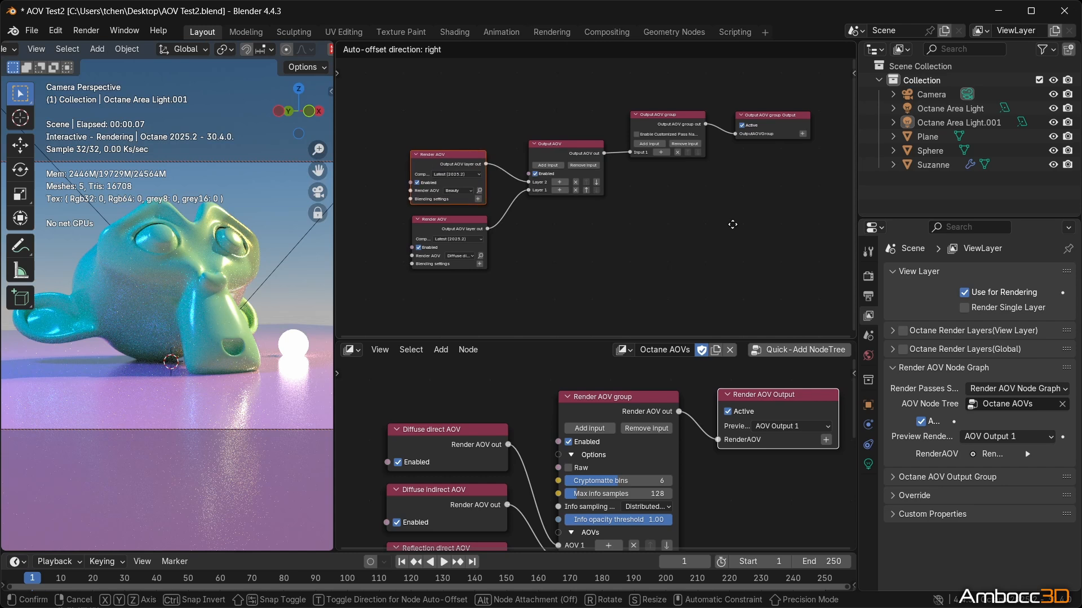
click(735, 229)
Step: Extend the Output AOV node to six layers and connect a Render AOV node to each of them
scroll(516, 396, down, 4)
middle_drag(521, 409, 514, 332)
scroll(528, 509, down, 1)
scroll(530, 513, down, 2)
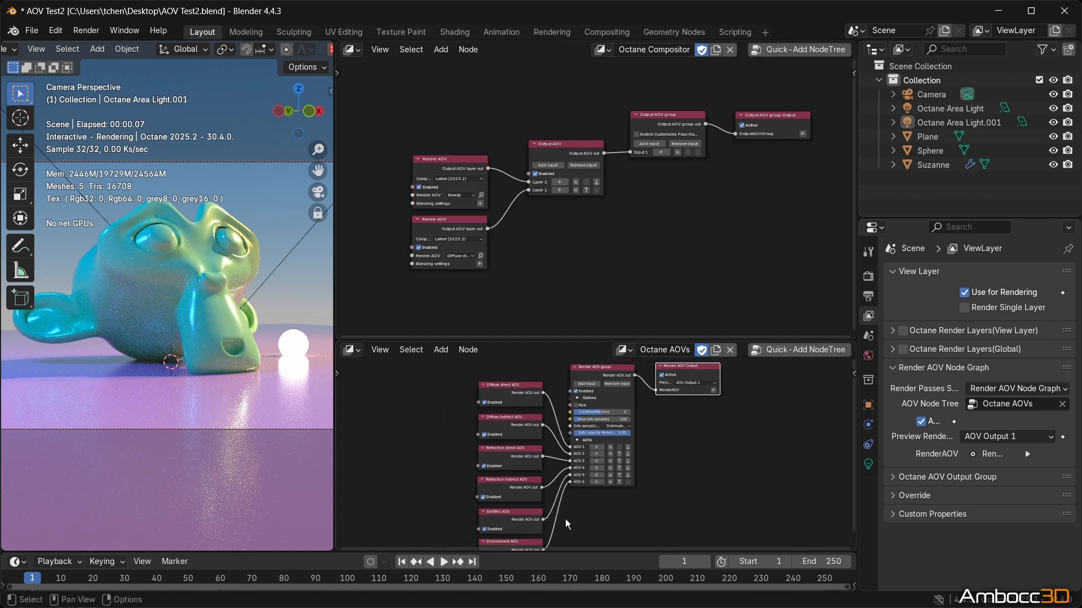
scroll(548, 431, up, 5)
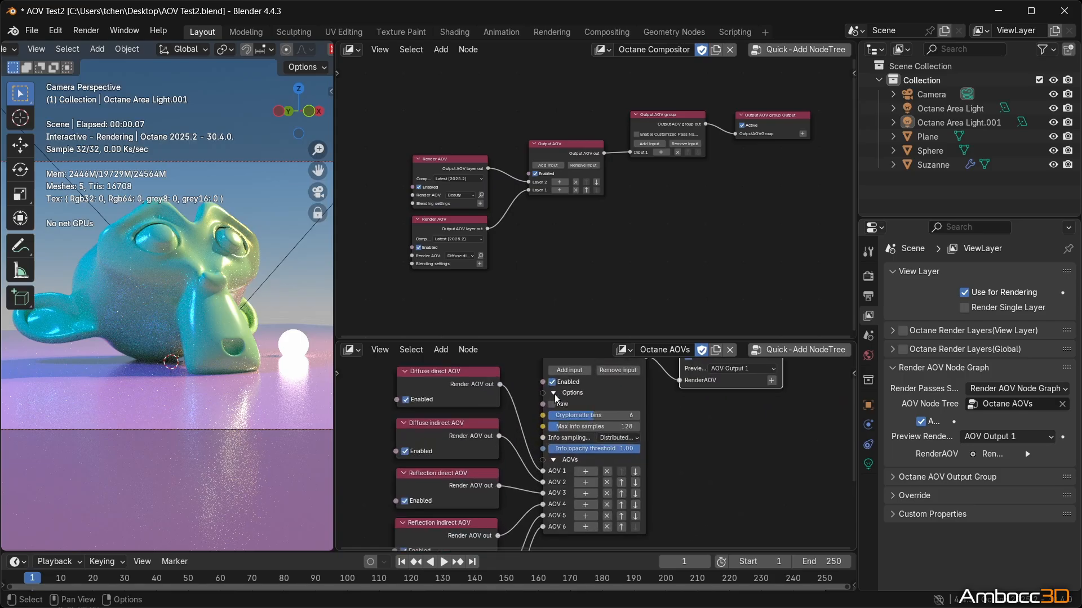
middle_drag(516, 247, 539, 232)
drag(462, 115, 511, 307)
middle_drag(565, 247, 539, 189)
scroll(558, 226, down, 2)
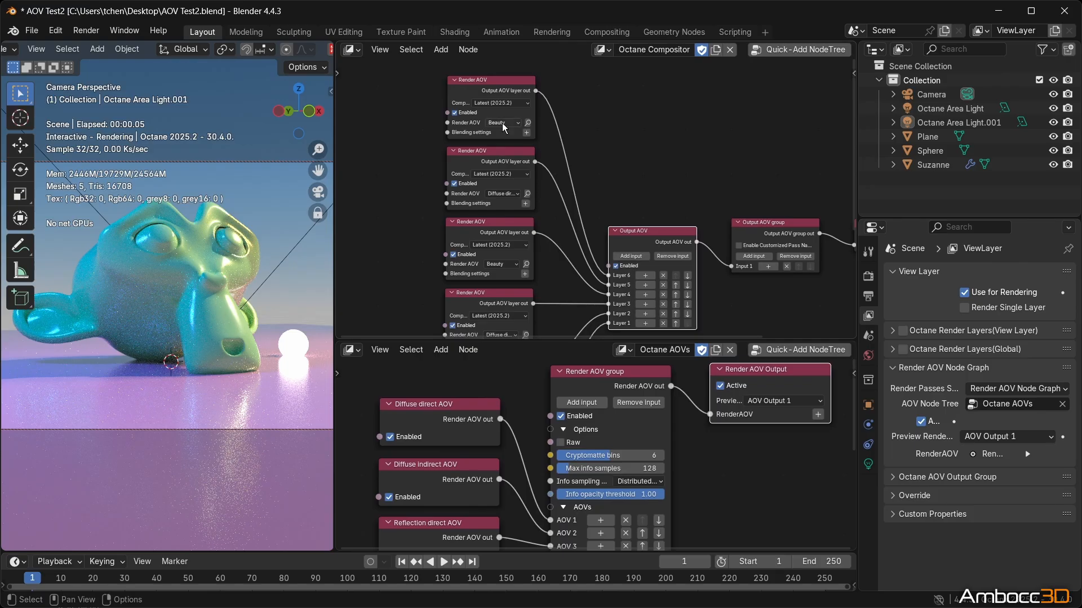
Step: Assign the compositor's Render AOV nodes to Diffuse direct, Diffuse indirect, Reflection direct, Reflection indirect, Emitters and Environment, in that order from the uppermost node
scroll(508, 458, down, 2)
middle_drag(507, 459, 493, 392)
scroll(483, 454, up, 6)
middle_drag(481, 433, 502, 546)
middle_drag(521, 255, 525, 316)
middle_drag(524, 191, 528, 177)
click(516, 172)
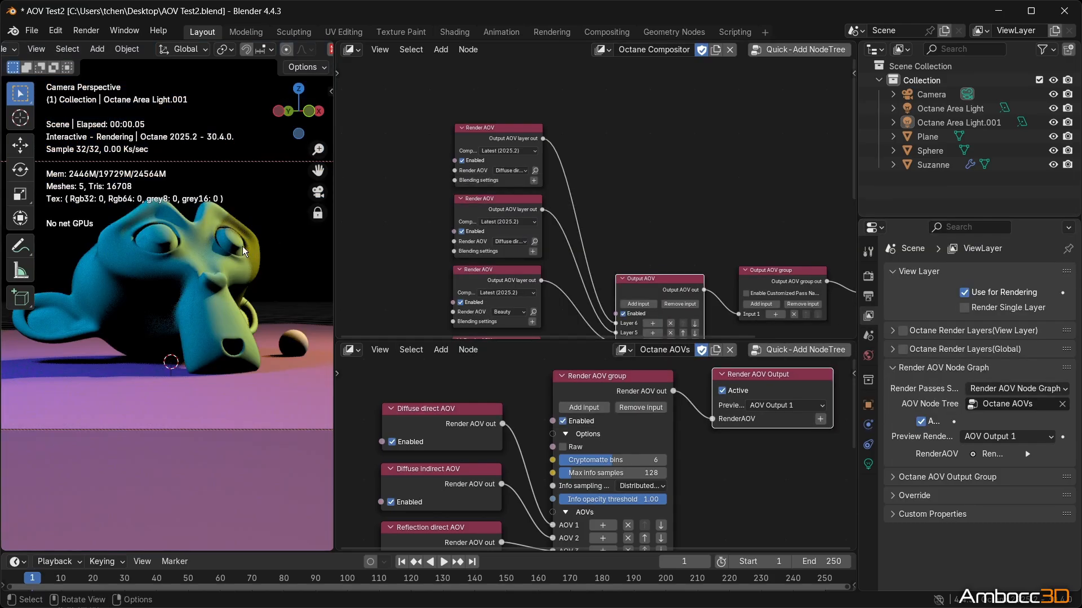
scroll(654, 245, down, 3)
scroll(655, 245, up, 3)
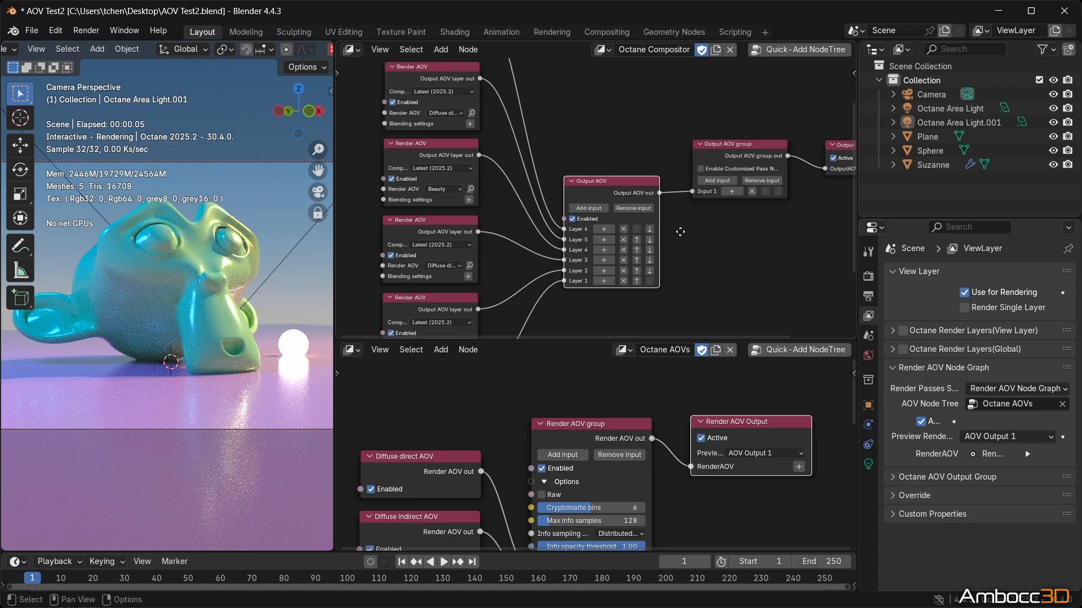
drag(590, 187, 603, 160)
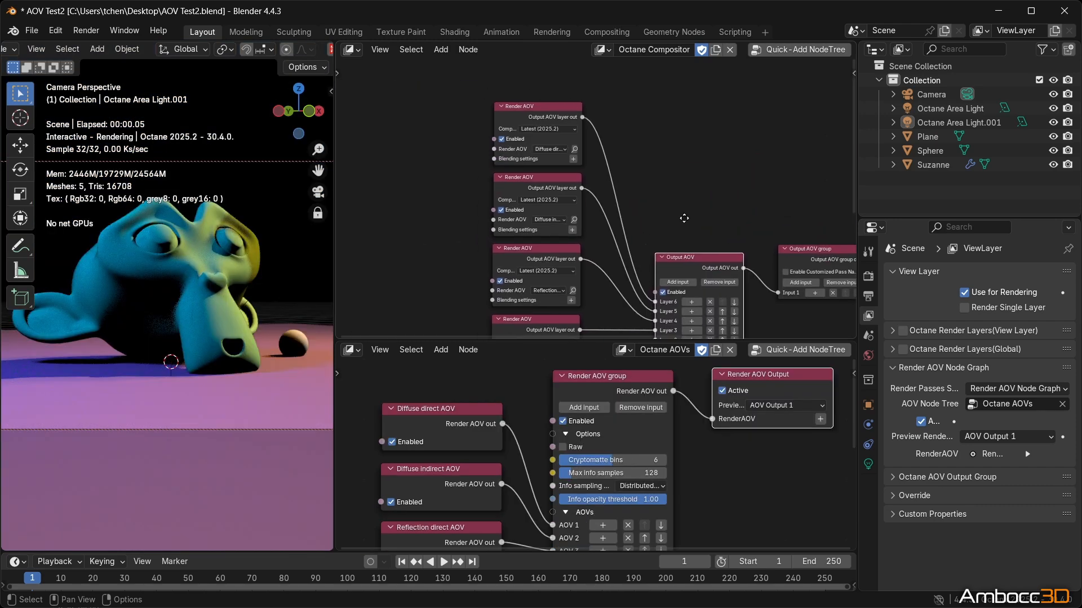
Step: Add a Blending settings node to the Diffuse direct Render AOV node and set its mode to Add
scroll(672, 192, up, 5)
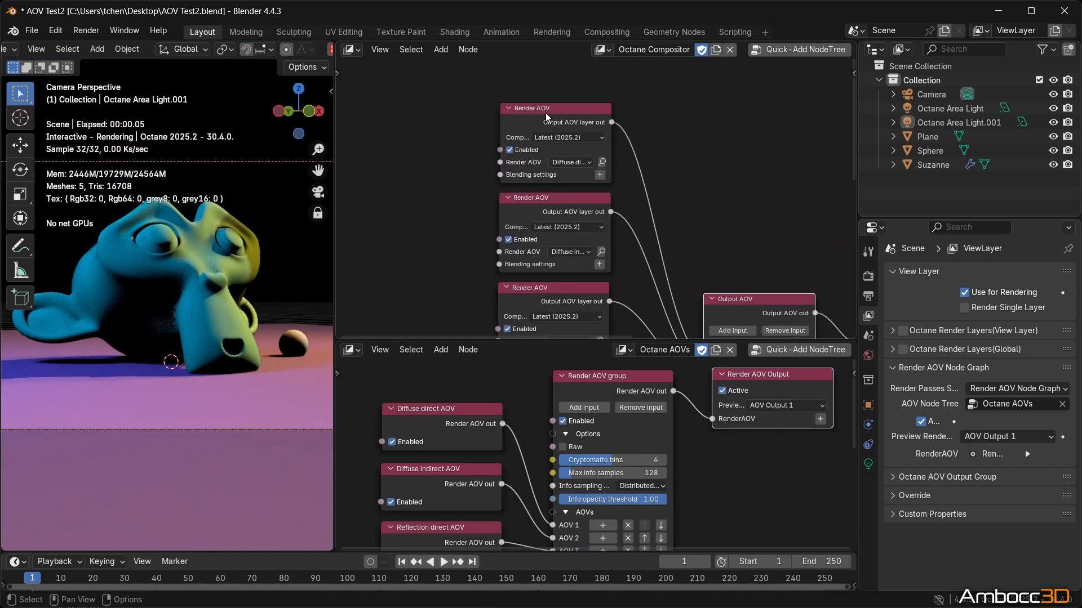
click(600, 175)
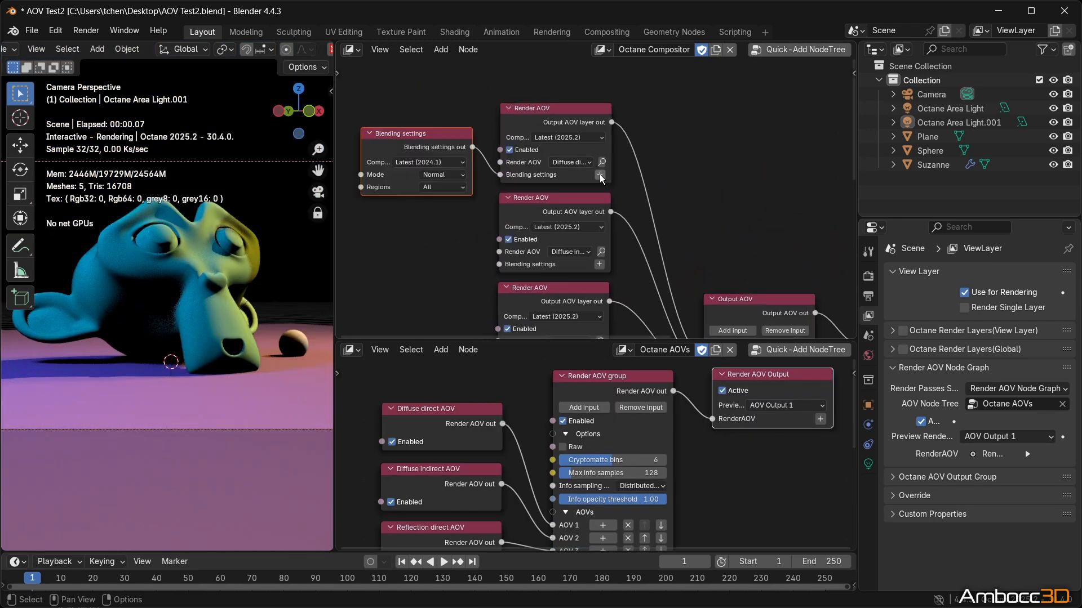
click(429, 180)
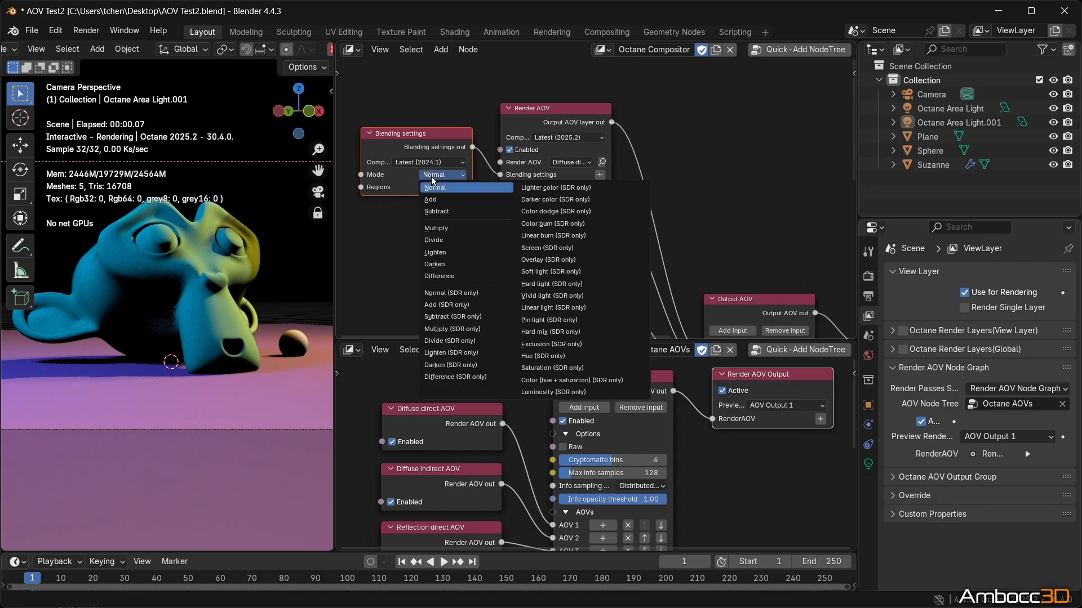
click(436, 201)
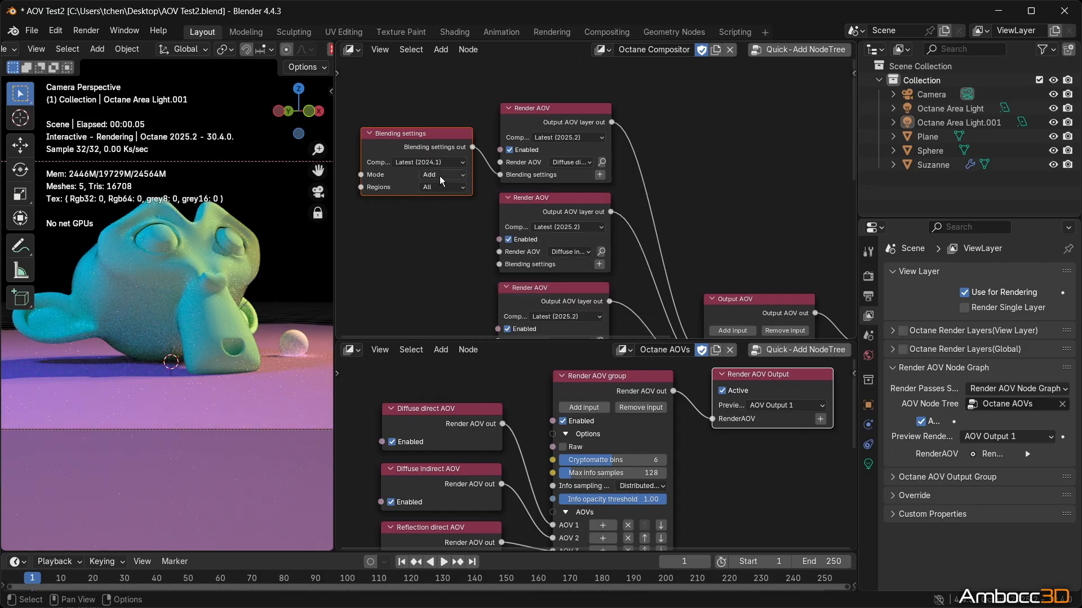
Step: Add a Blending settings node to the Diffuse indirect Render AOV node and set its mode to Add
middle_drag(647, 280, 690, 200)
click(648, 184)
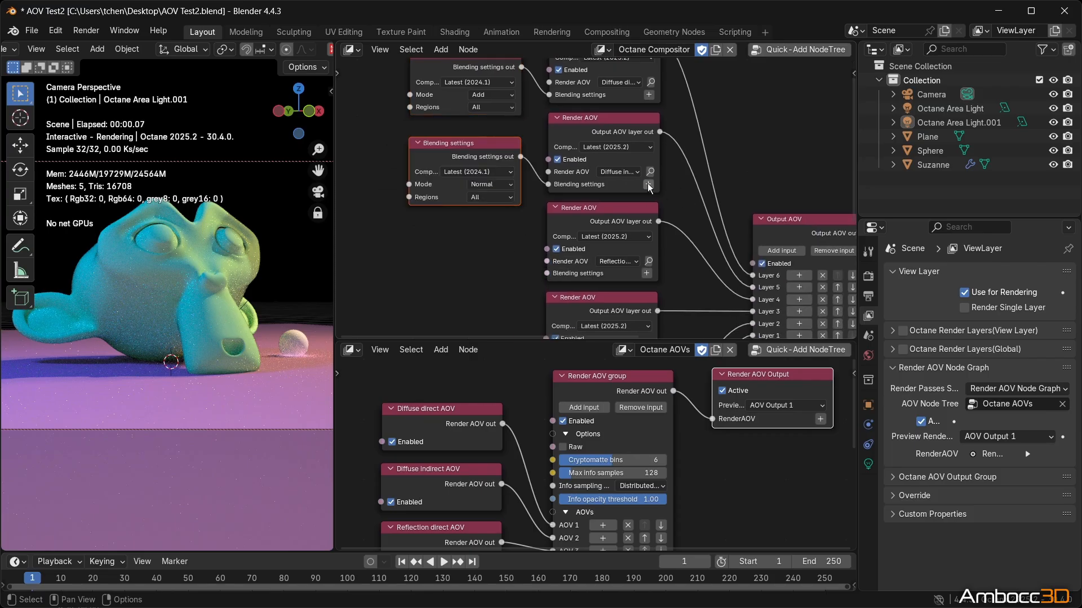
click(490, 184)
click(489, 206)
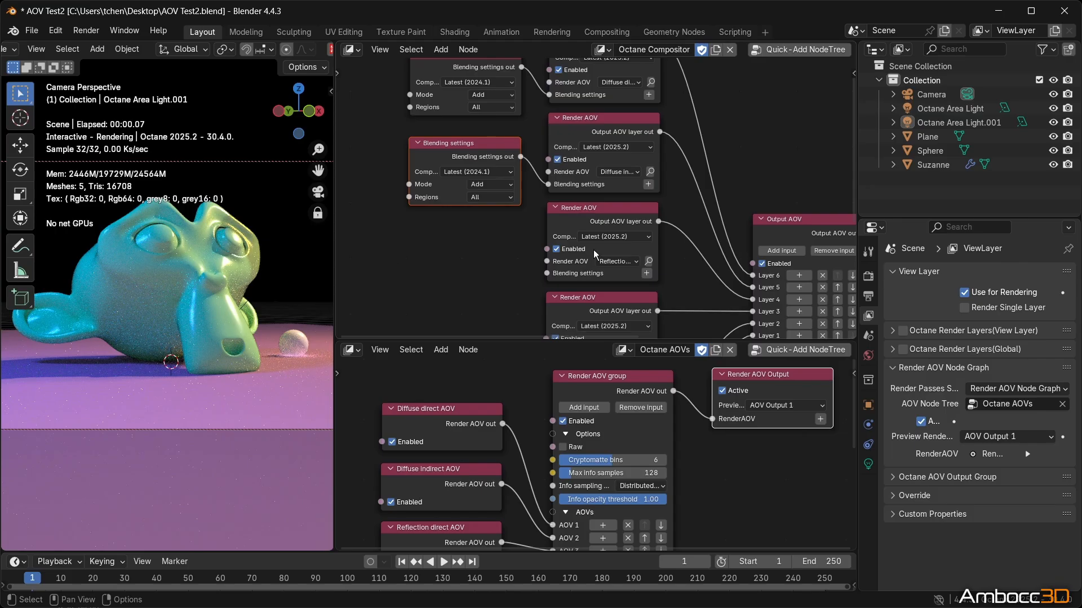
Step: Add a Blending settings node to the Reflection direct Render AOV node and set its mode to Add
middle_drag(668, 282, 679, 183)
click(660, 175)
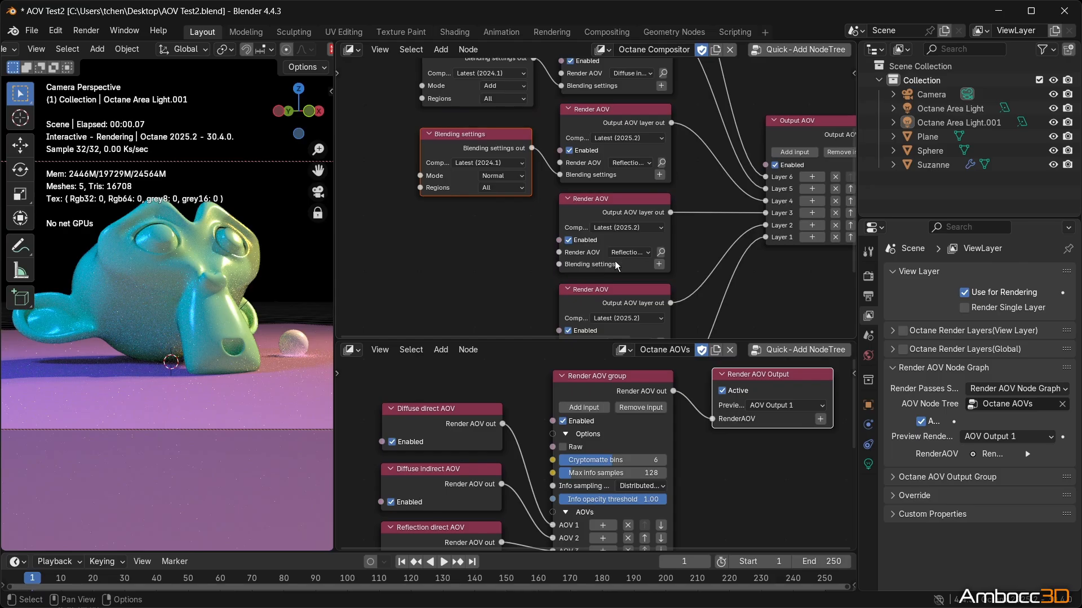
click(513, 179)
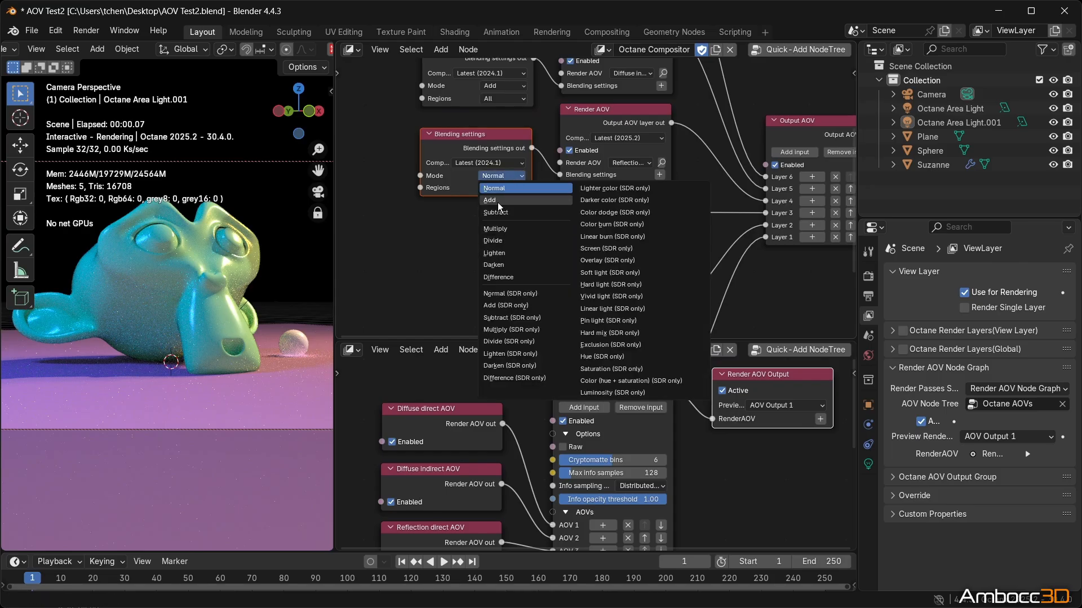
click(498, 202)
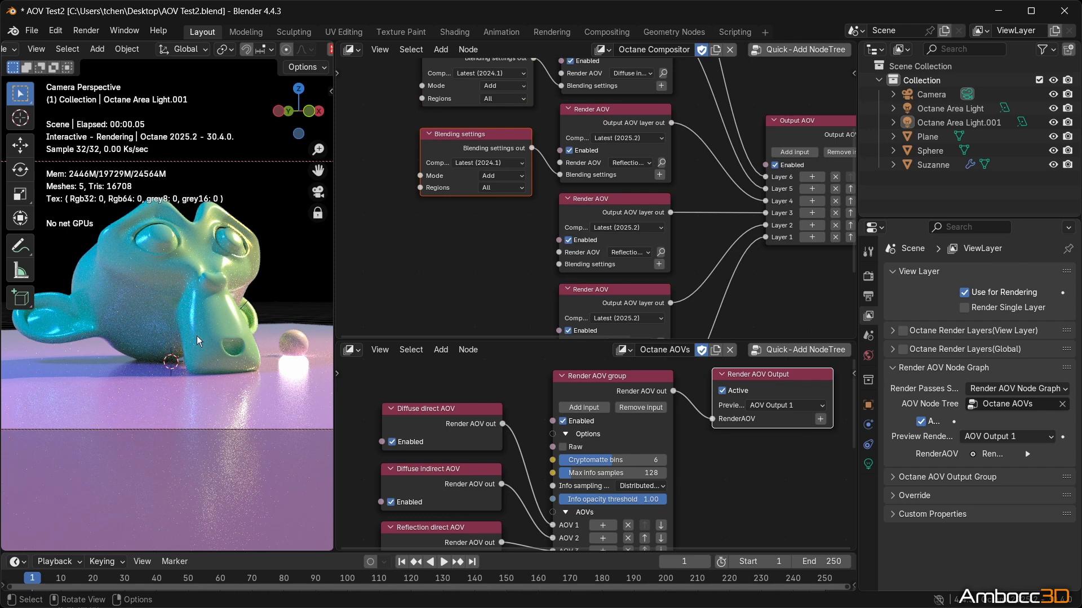
Step: Add a Blending settings node to the Reflection indirect Render AOV node and set its mode to Add
middle_drag(493, 226, 498, 167)
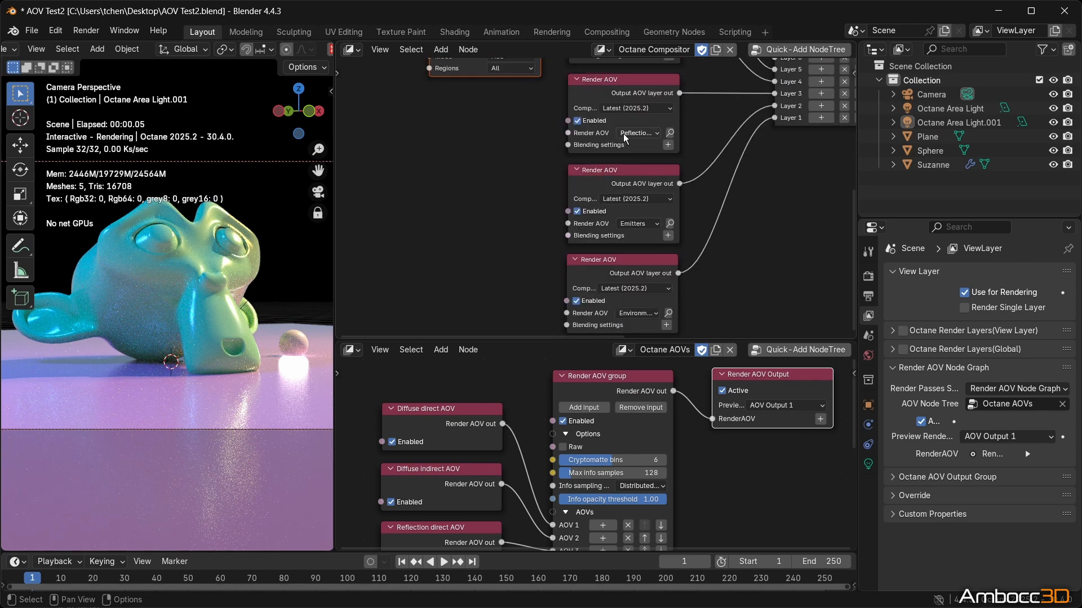
click(667, 144)
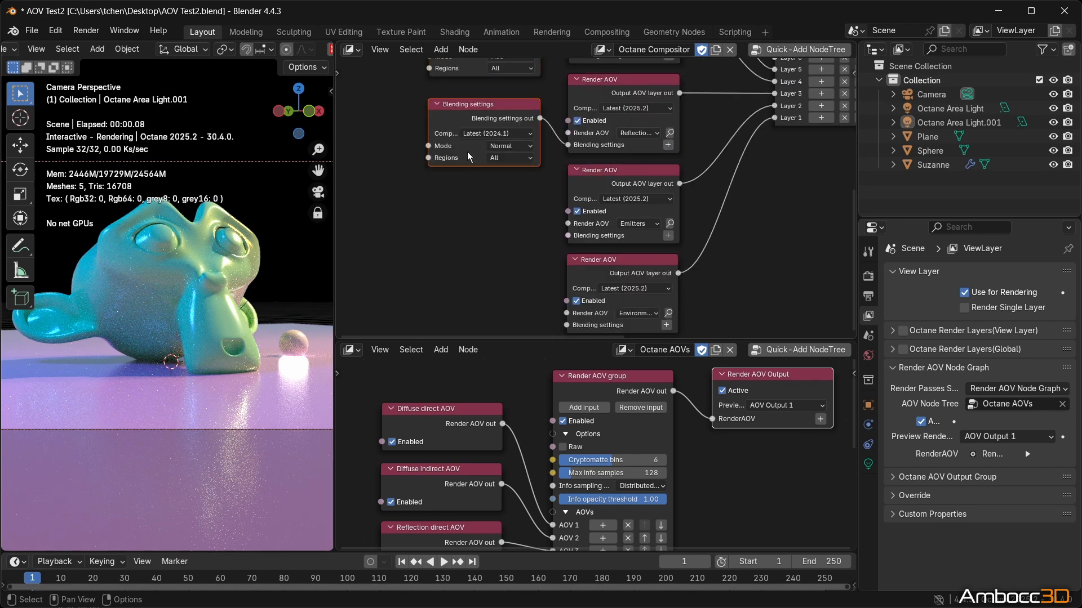
click(507, 146)
click(508, 178)
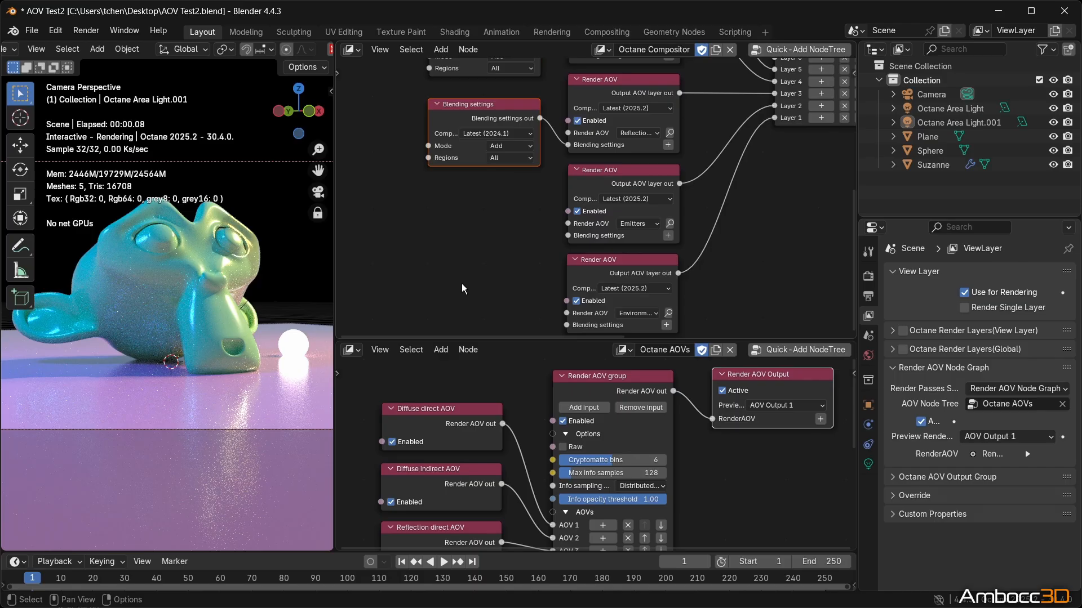
Step: Add a Blending settings node in Normal mode to the Emitters Render AOV node, then select the Environment Render AOV node
scroll(462, 288, down, 1)
middle_drag(297, 352, 269, 340)
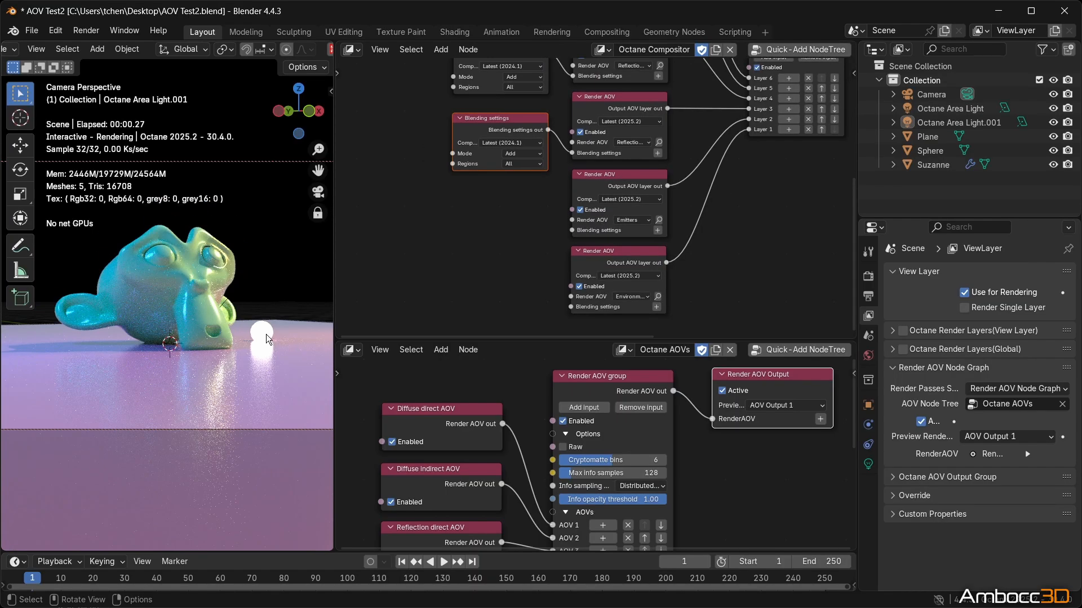
scroll(267, 335, up, 2)
scroll(266, 334, down, 1)
middle_drag(657, 232, 663, 177)
click(663, 178)
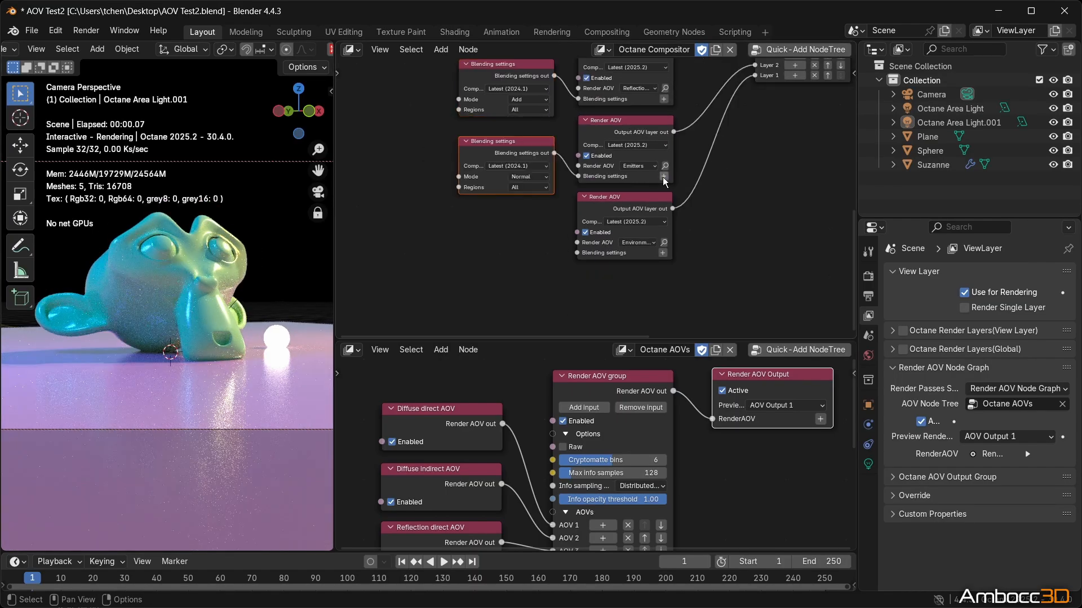
click(473, 239)
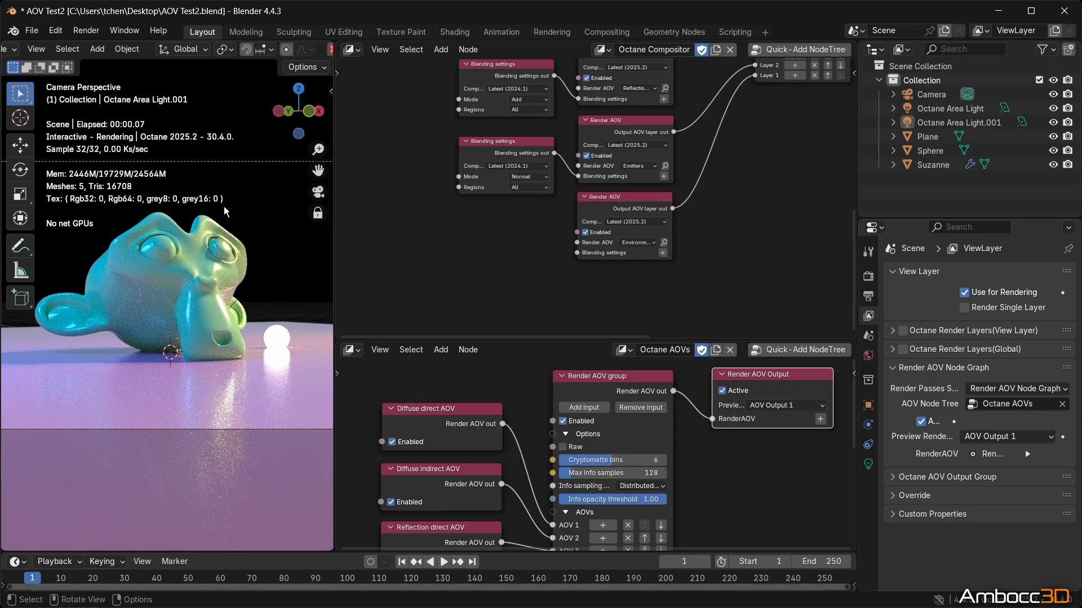
click(618, 201)
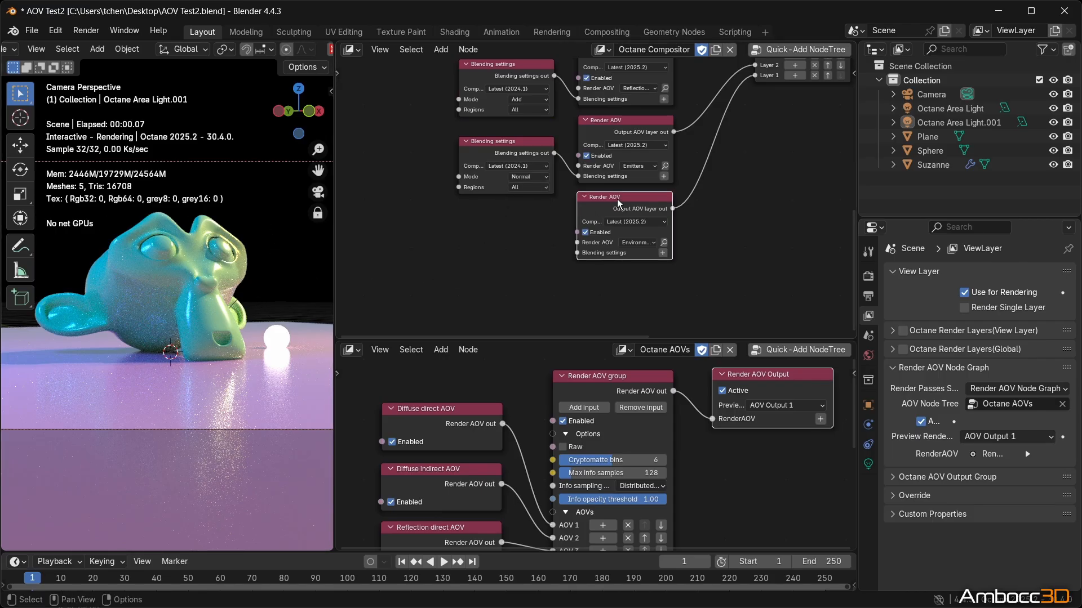
scroll(523, 252, down, 2)
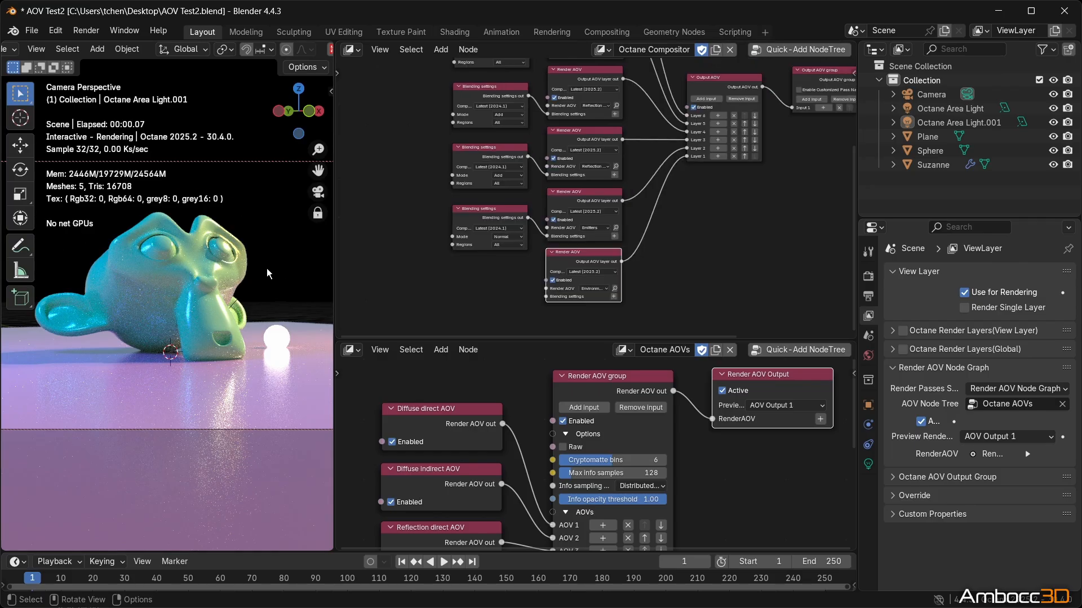
Step: Collapse the Quality settings of the Octane Kernel in the render properties and enable its Alpha channel option
click(868, 277)
scroll(952, 364, down, 5)
scroll(952, 364, up, 3)
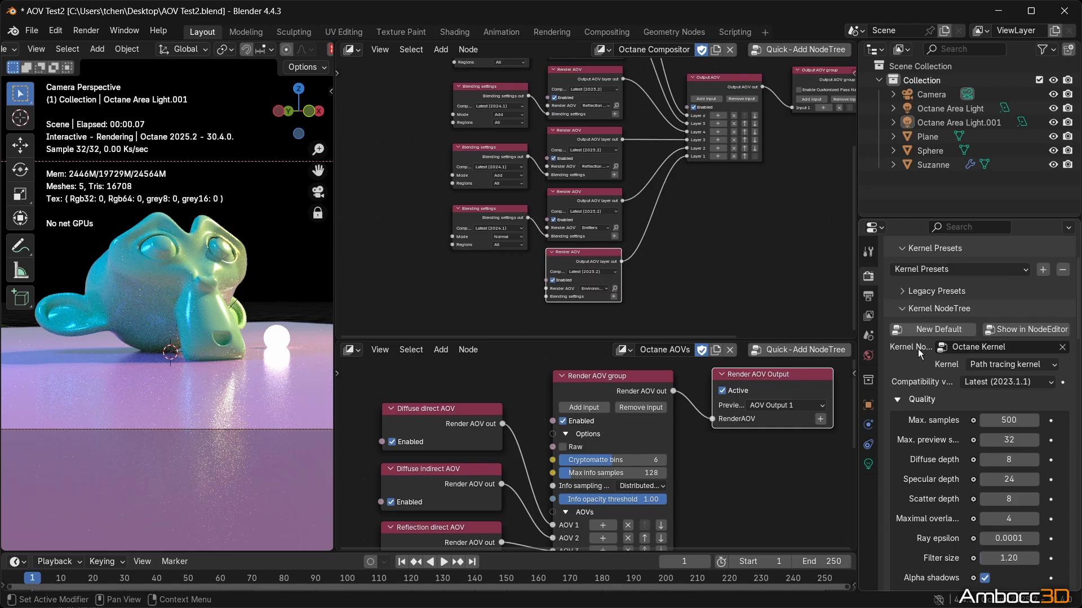
click(895, 400)
scroll(926, 384, down, 2)
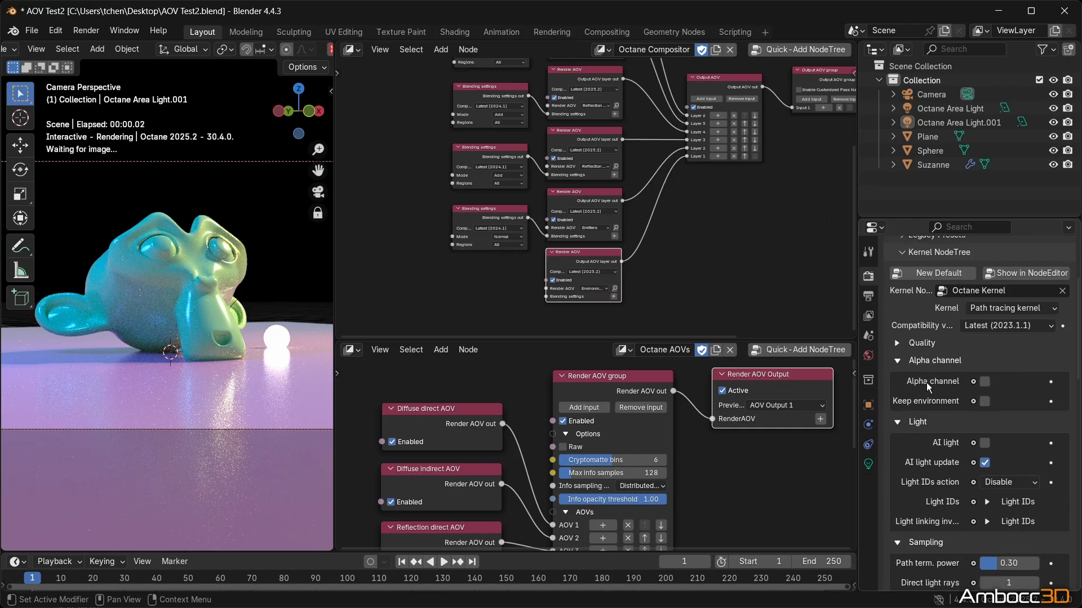
click(984, 382)
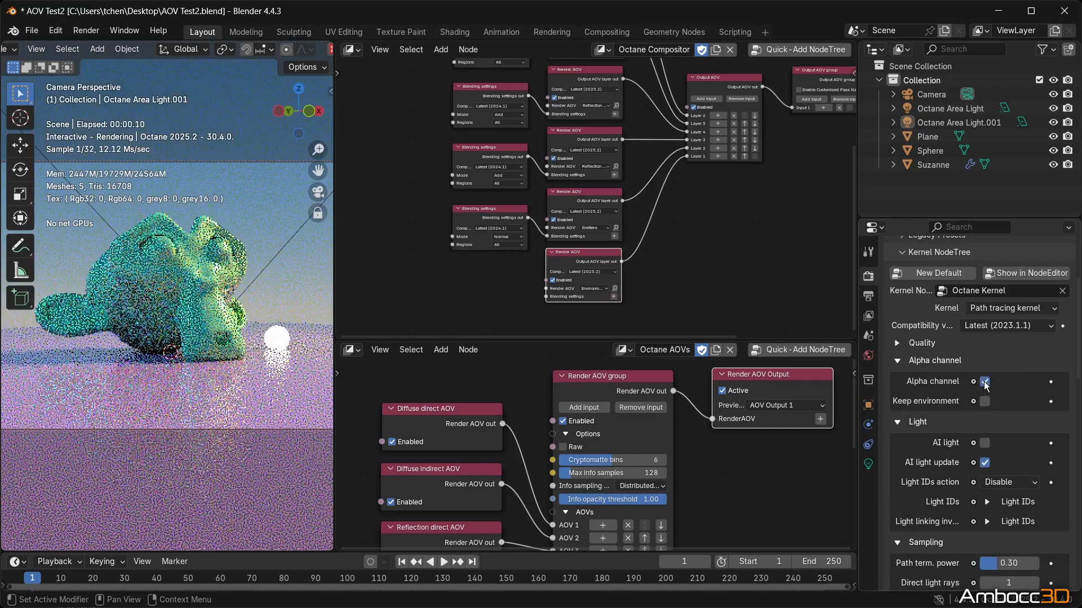
middle_drag(621, 245, 619, 294)
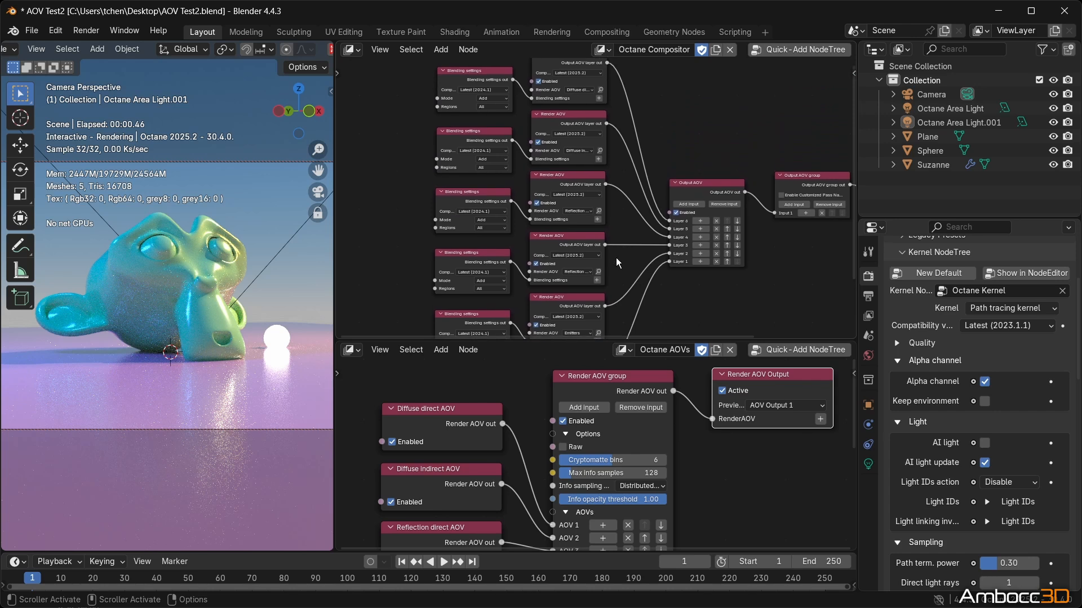
middle_drag(396, 286, 411, 179)
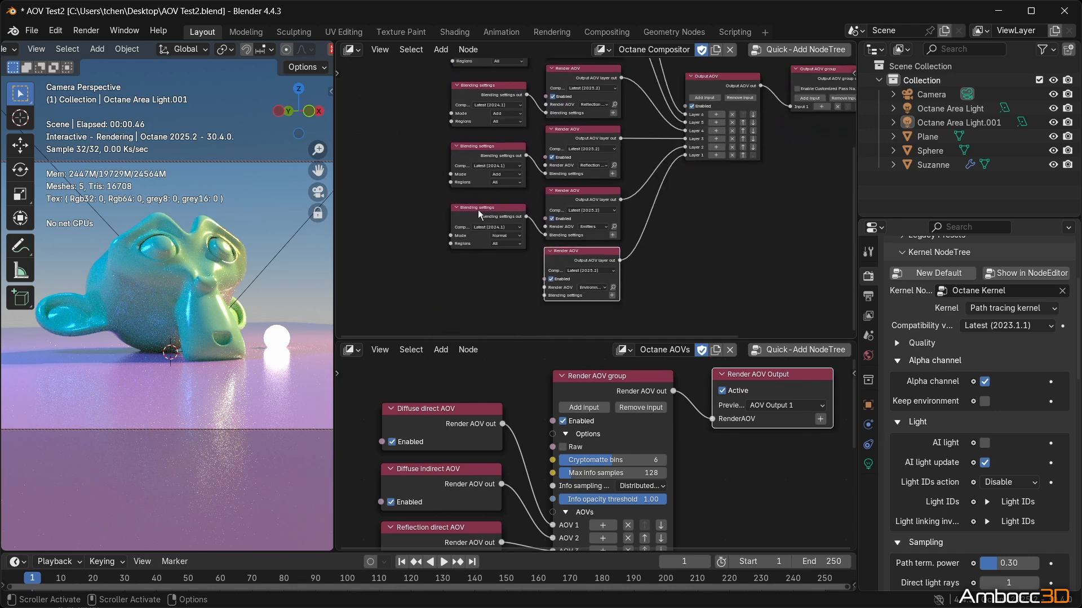
Step: Orbit the rendered scene to inspect the composited result and review the complete compositor node tree
drag(596, 295, 597, 295)
scroll(599, 300, up, 1)
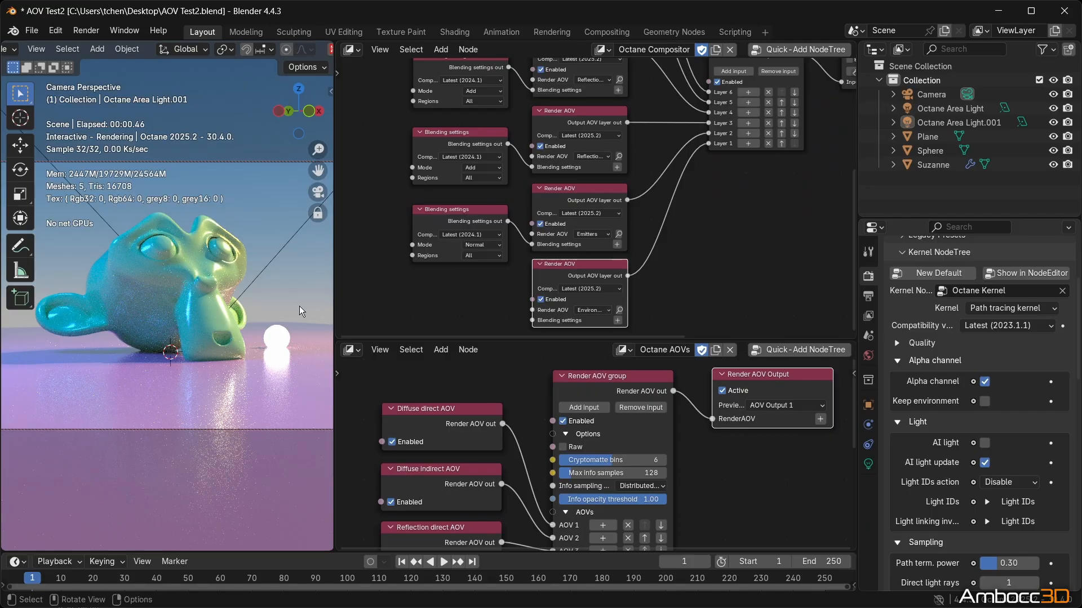
click(391, 299)
mouse_move(250, 305)
middle_down()
mouse_move(282, 310)
mouse_move(244, 310)
mouse_move(253, 311)
middle_up()
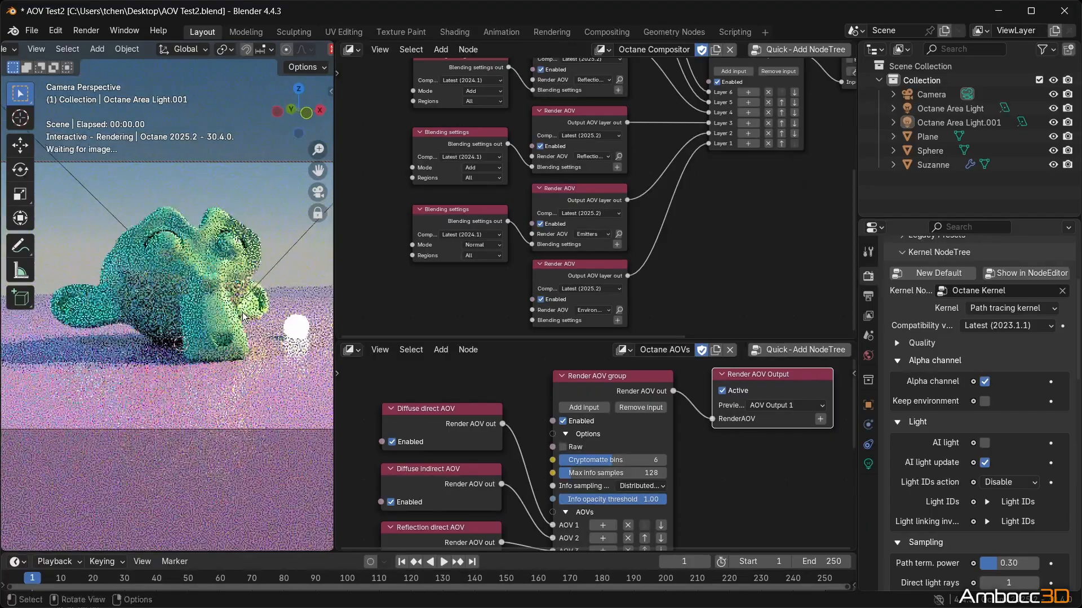
scroll(598, 276, down, 2)
middle_drag(650, 266, 636, 309)
mouse_move(271, 338)
middle_down()
mouse_move(287, 343)
mouse_move(239, 345)
mouse_move(260, 349)
middle_up()
scroll(665, 287, down, 1)
middle_drag(667, 290, 603, 273)
middle_drag(185, 367, 214, 349)
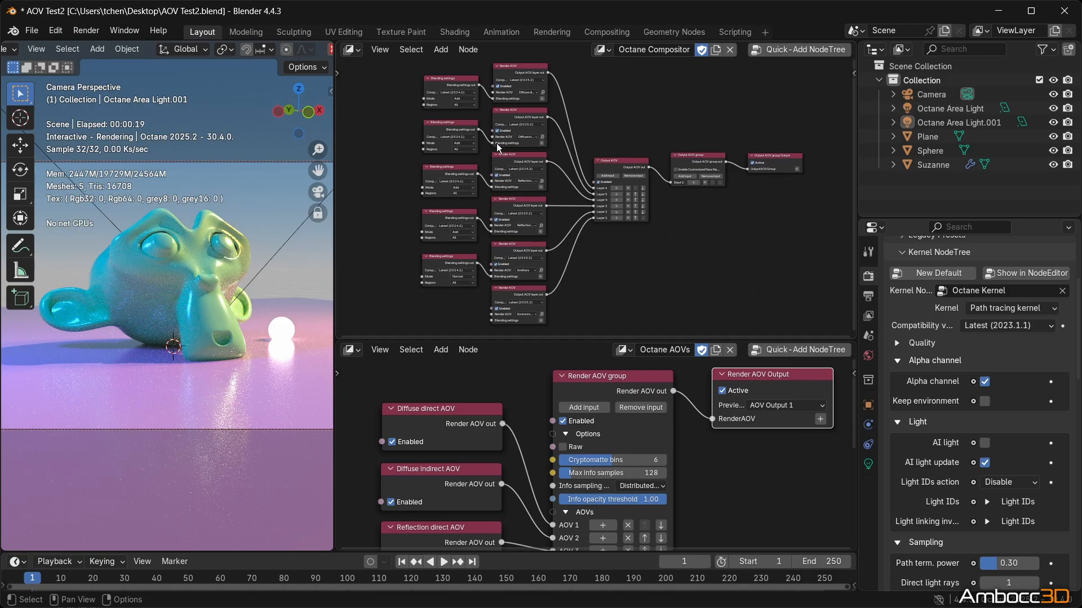
Step: Add an Image file node above the first Render AOV node and attach a Blending settings node to it
middle_drag(609, 257, 603, 412)
scroll(496, 217, up, 6)
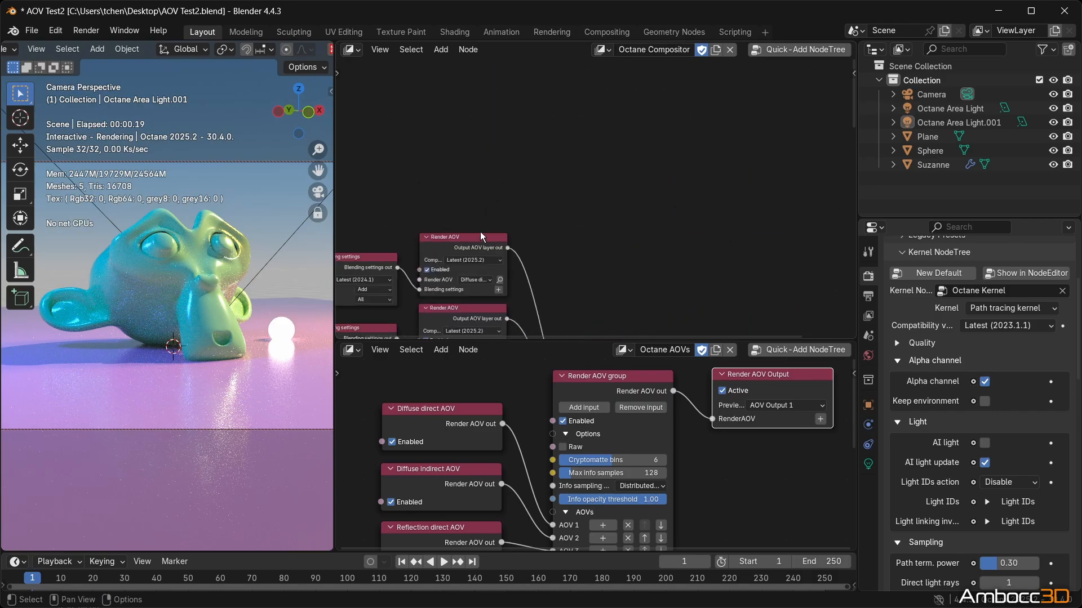
right_click(454, 238)
mouse_move(456, 177)
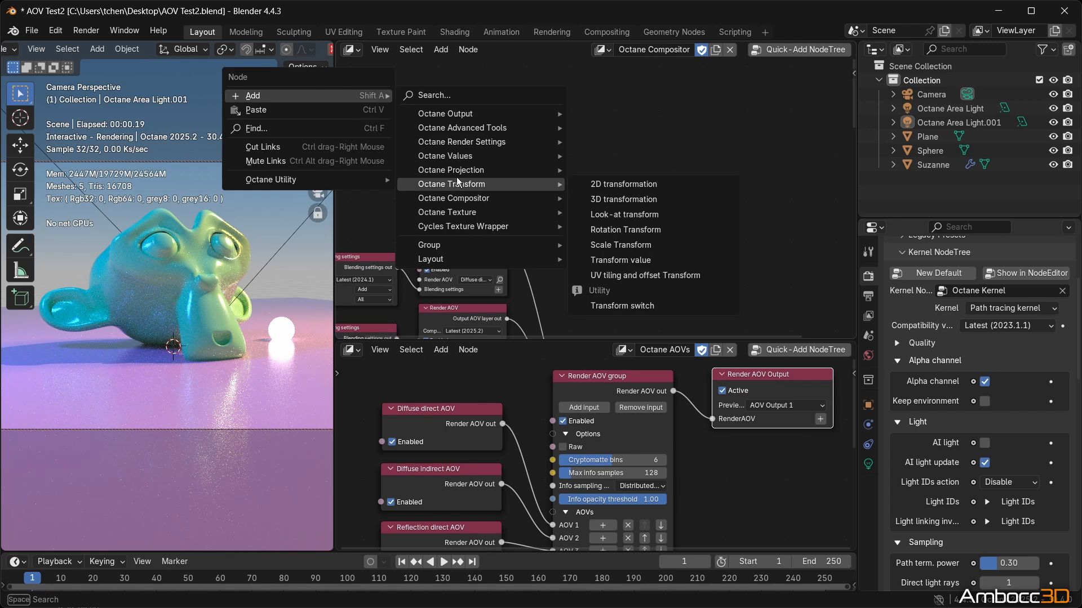
mouse_move(458, 200)
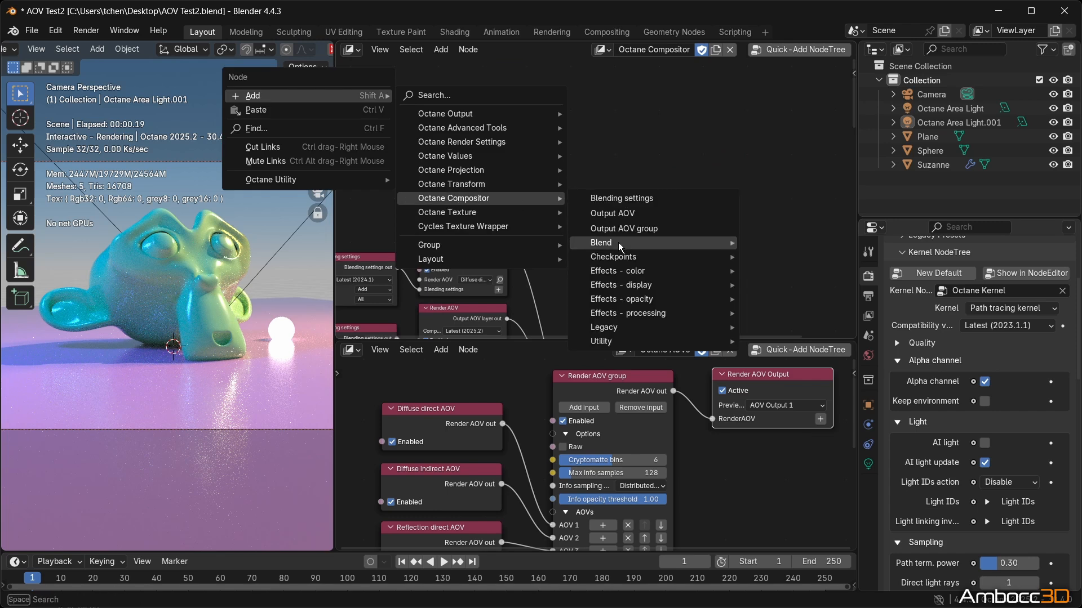
mouse_move(617, 243)
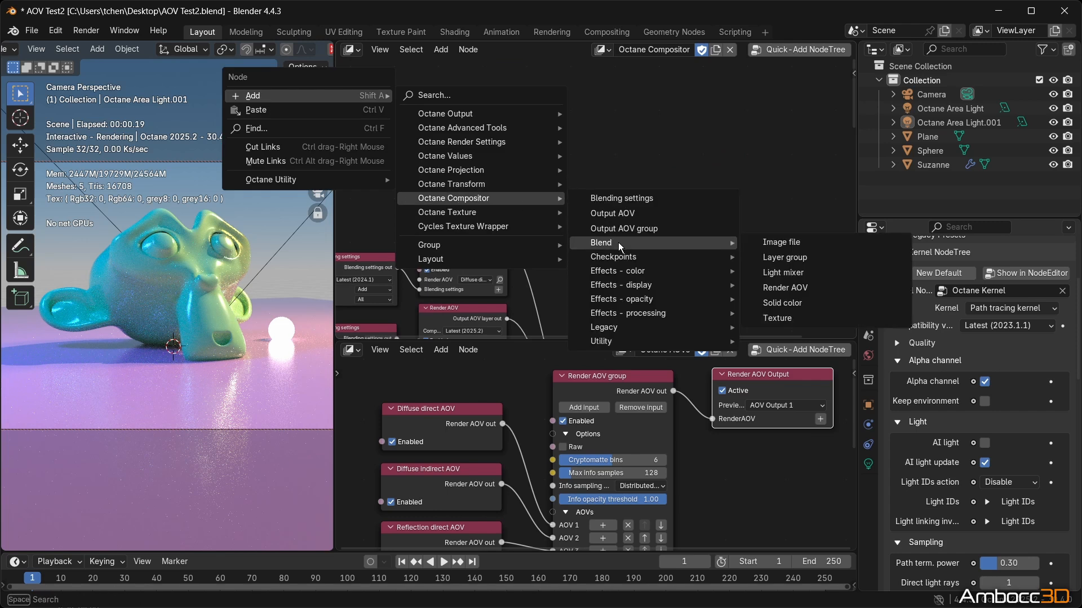
click(786, 241)
click(548, 181)
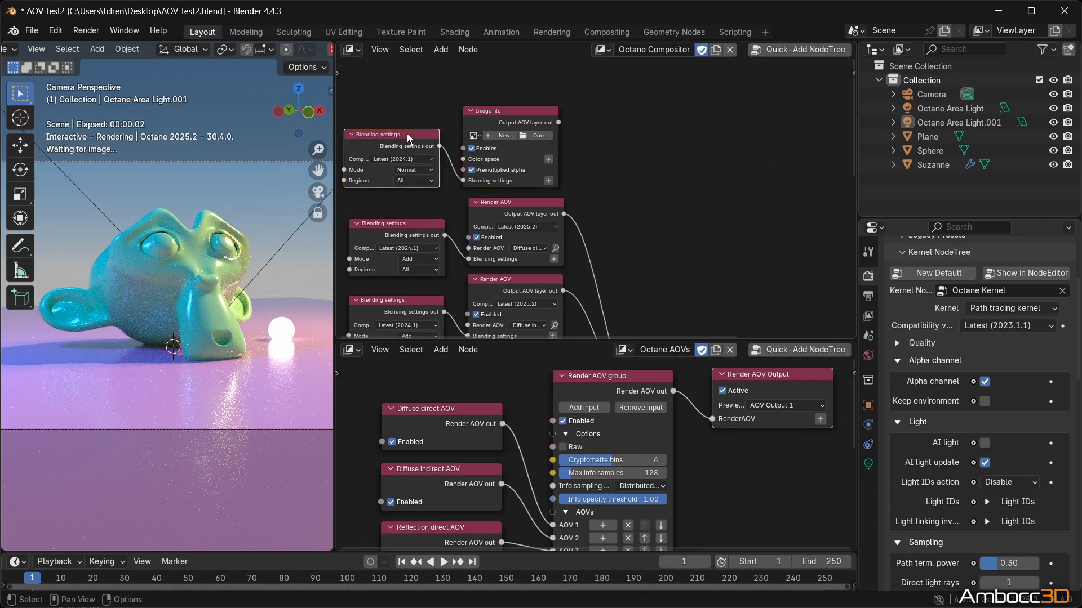
Step: Delete the Image file node's Blending settings, attach an OCIO color space node to its Color space input, and reposition the nodes
key(x)
click(549, 159)
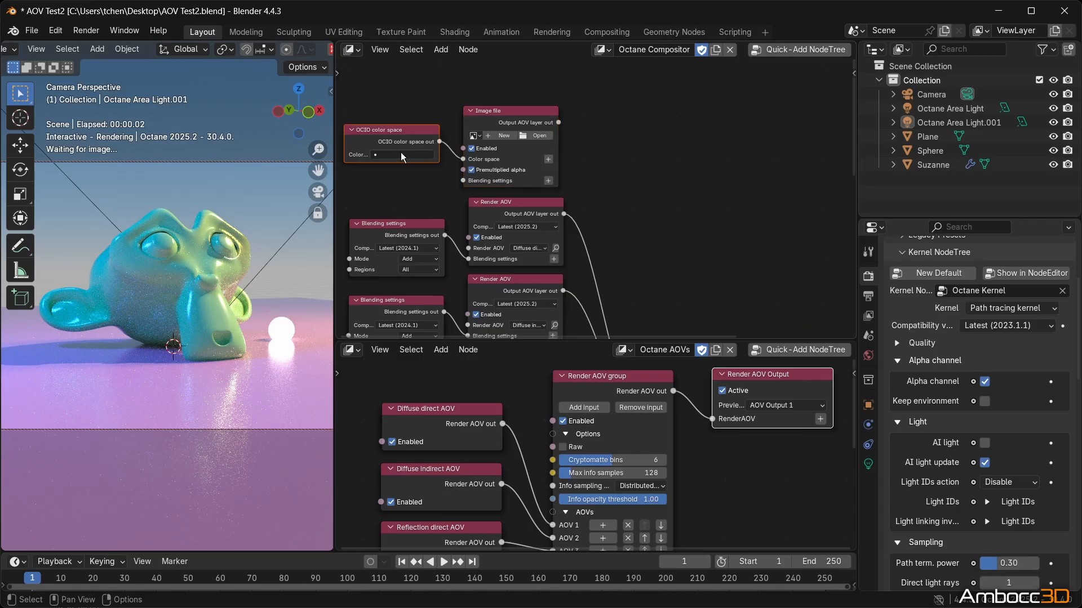
middle_drag(472, 187, 500, 187)
drag(424, 132, 432, 134)
drag(533, 120, 542, 118)
drag(390, 134, 394, 134)
Step: Review the Color Management section in the OctaneBlender add-on preferences, including the OCIO config file, then close the preferences
click(56, 33)
click(82, 211)
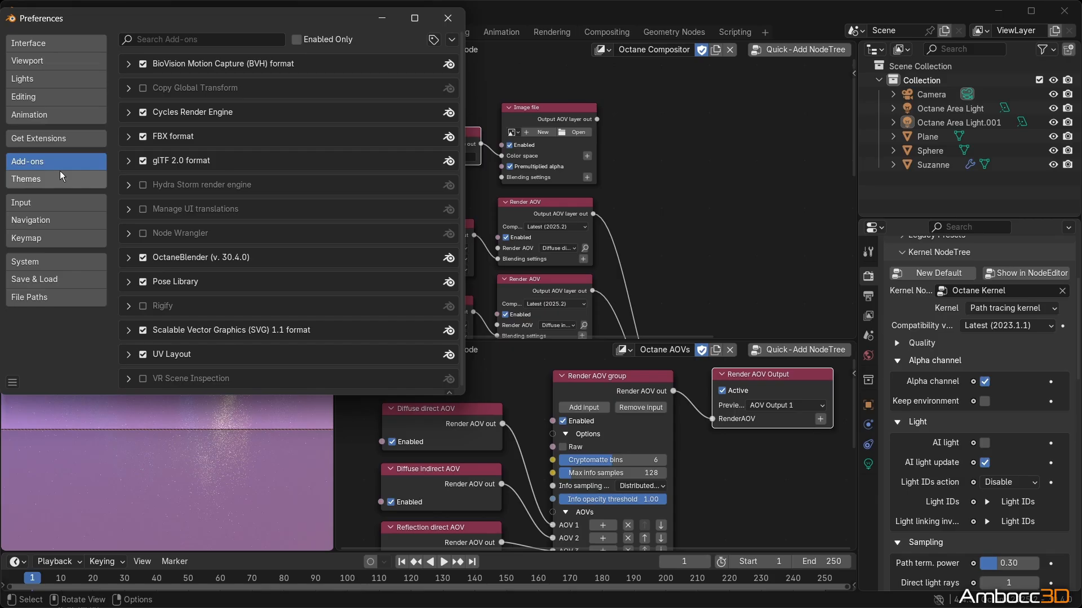
scroll(230, 144, up, 1)
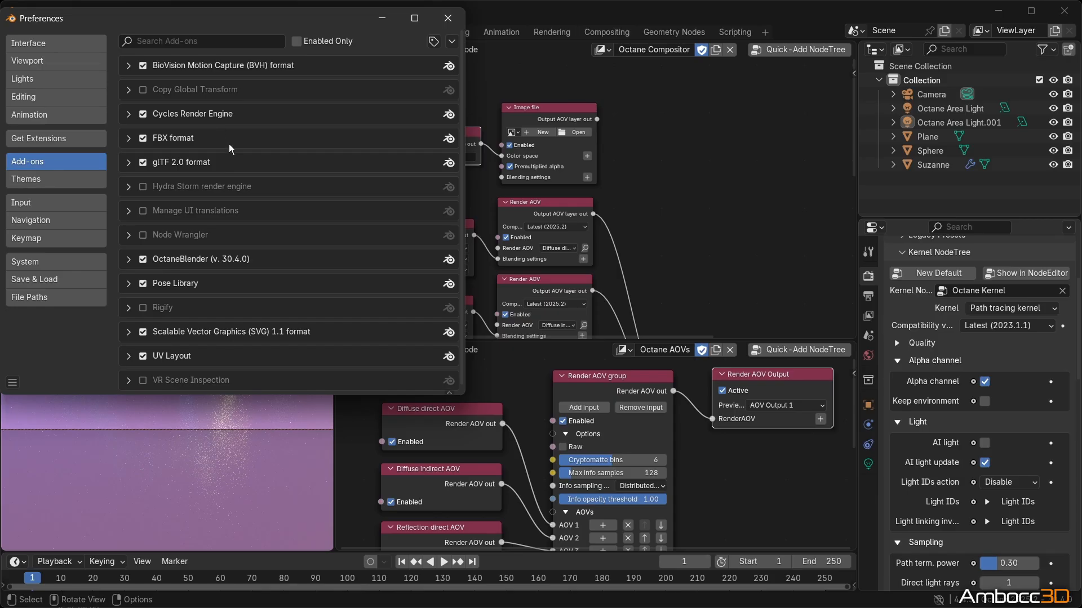
click(129, 260)
scroll(297, 256, down, 10)
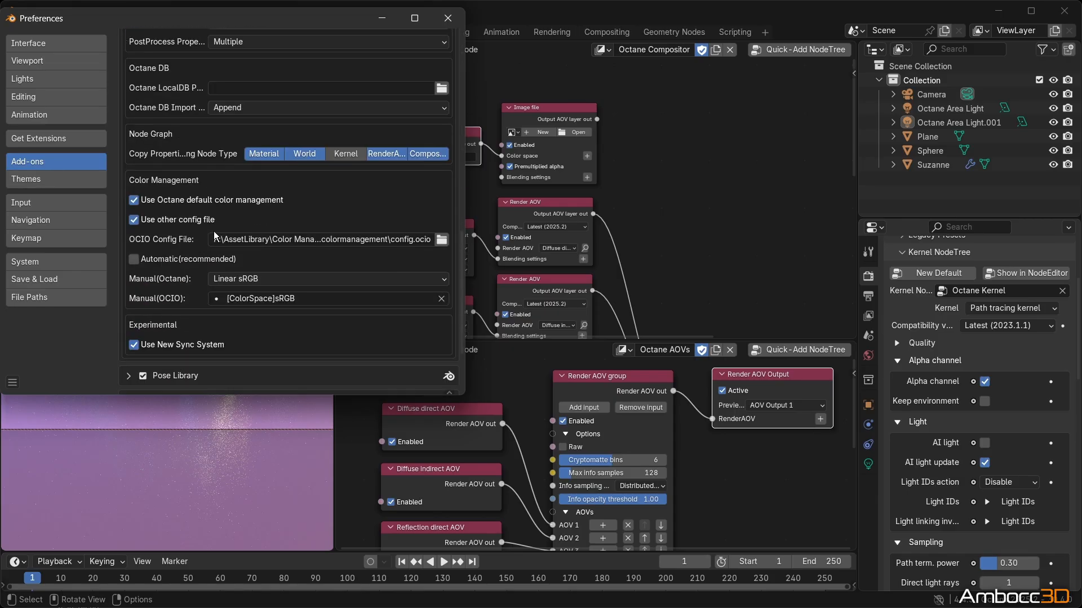
scroll(214, 231, down, 2)
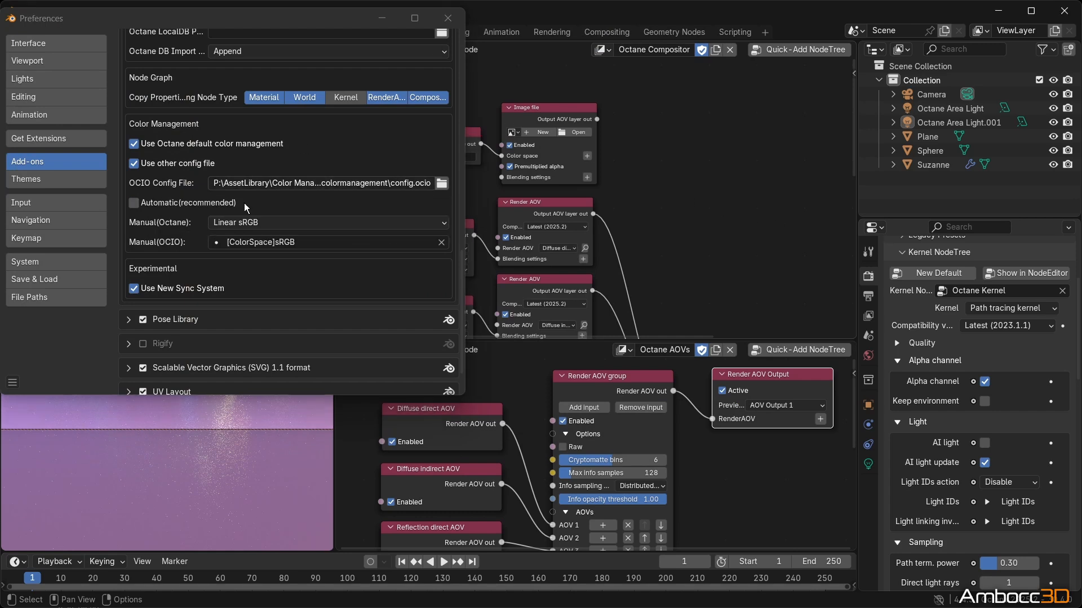
click(448, 18)
Step: Set the OCIO color space node to sRGB and shift the node slightly upward
click(422, 156)
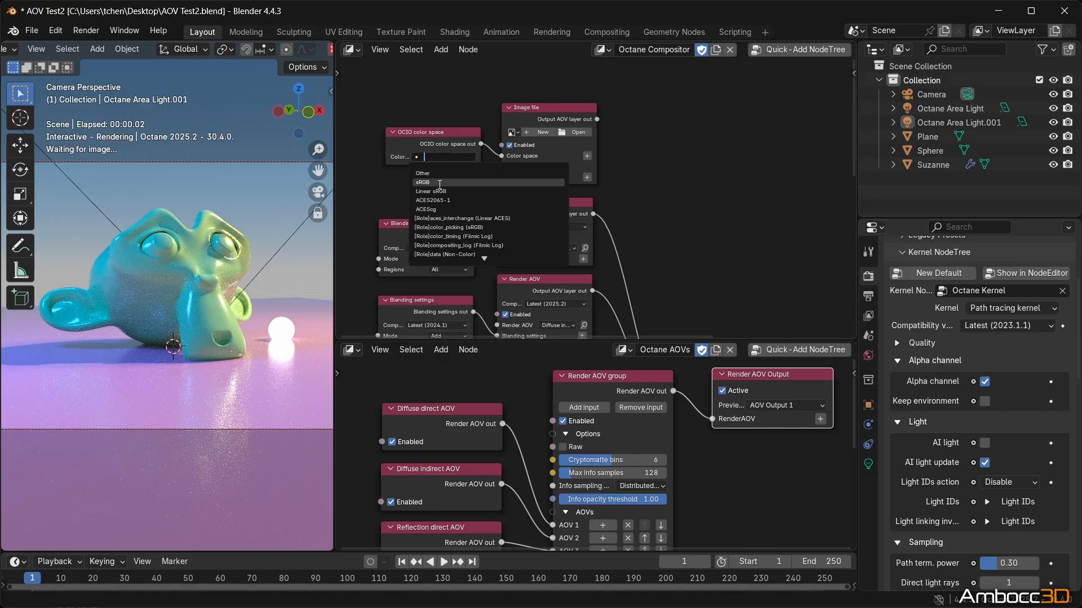
click(418, 157)
click(432, 182)
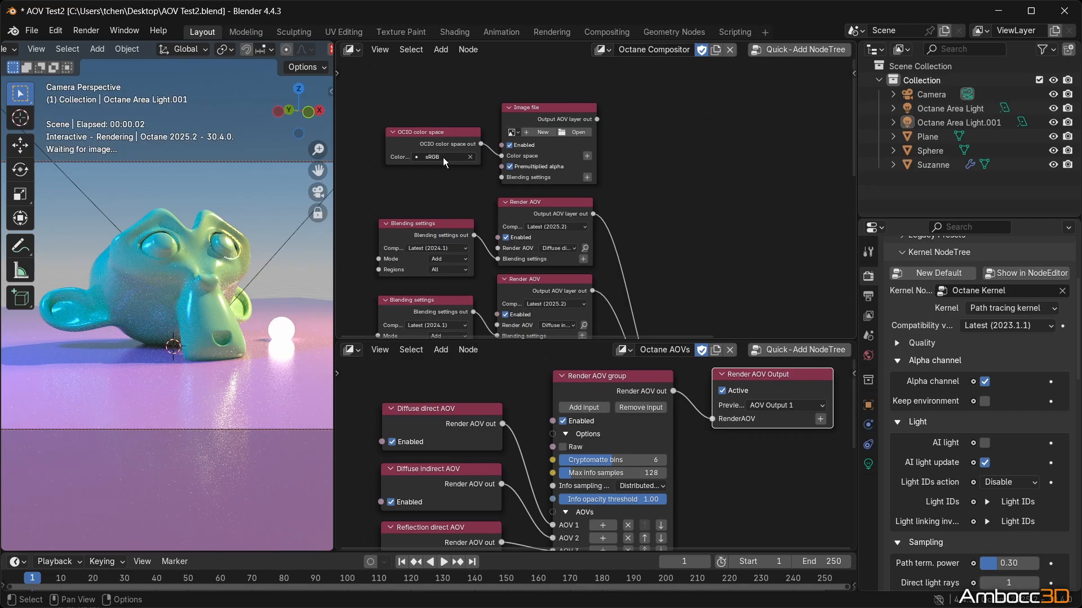
drag(413, 132, 409, 122)
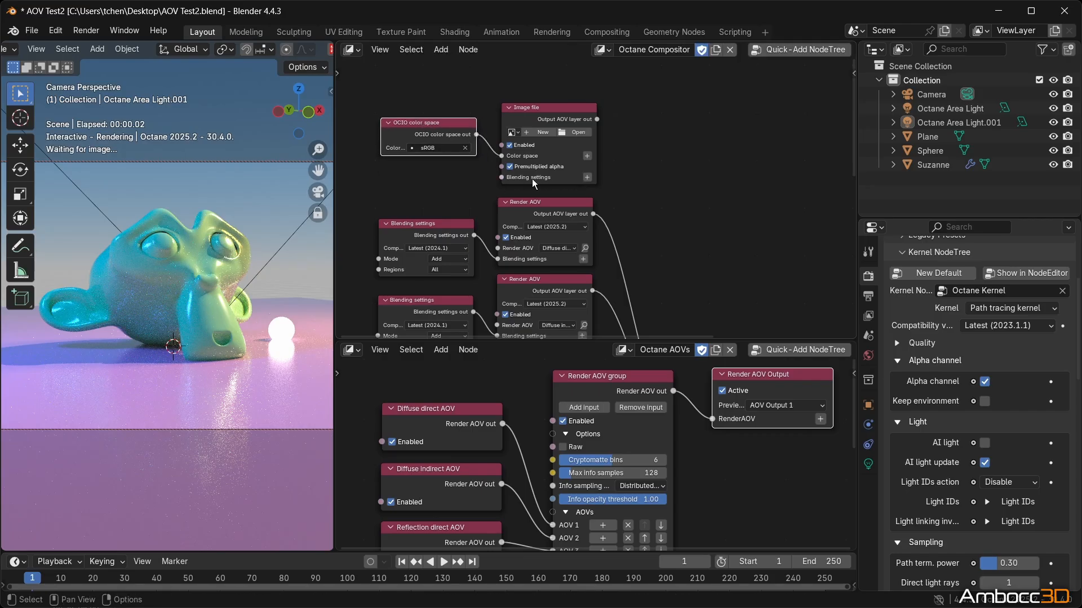
Step: Delete the Image file node together with its OCIO color space node
middle_drag(629, 190, 634, 209)
drag(400, 98, 523, 174)
key(x)
right_click(523, 175)
Step: Set the Render AOV Output preview pass to Beauty and disable the kernel's Alpha channel option
middle_drag(654, 274, 624, 157)
scroll(625, 157, down, 7)
middle_drag(647, 207, 613, 150)
scroll(665, 194, up, 2)
click(773, 407)
click(777, 421)
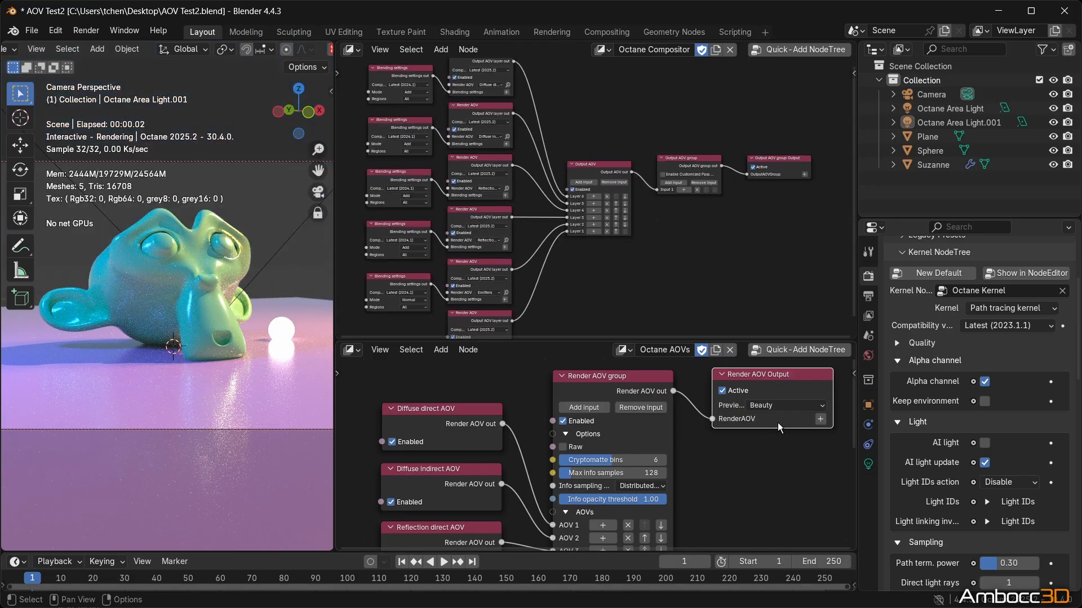
click(984, 382)
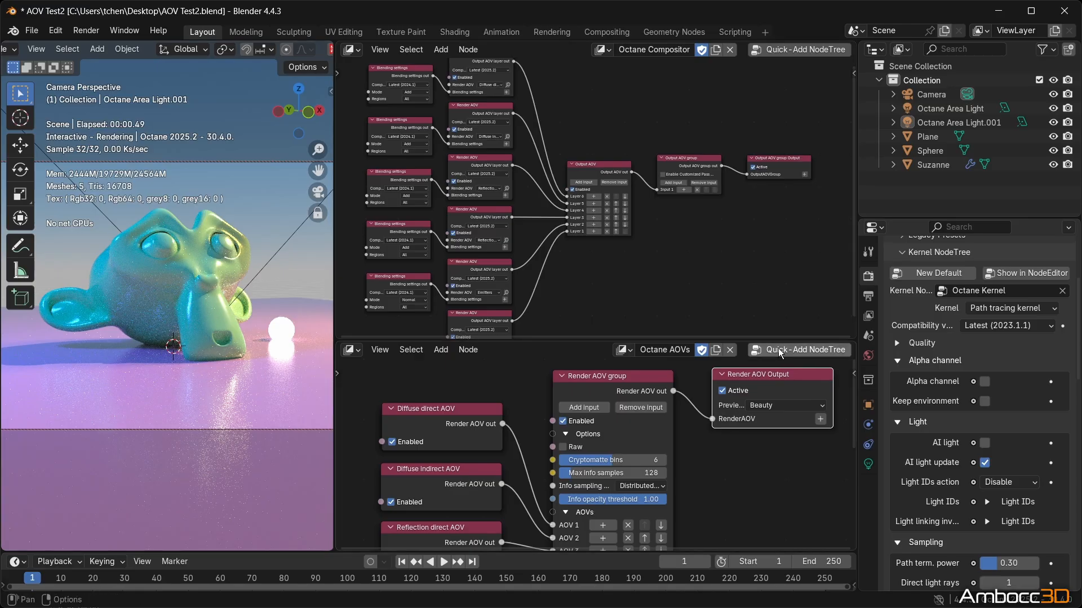
Step: Set the Render AOV Output preview pass back to AOV Output 1 and enable the kernel's Alpha channel option
click(779, 406)
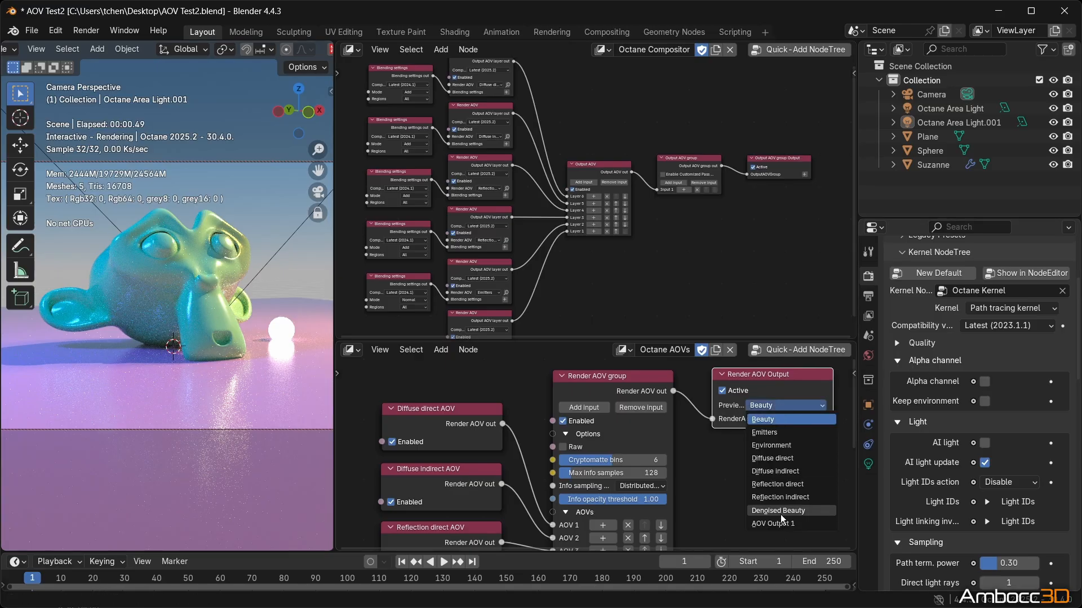
click(814, 516)
click(985, 382)
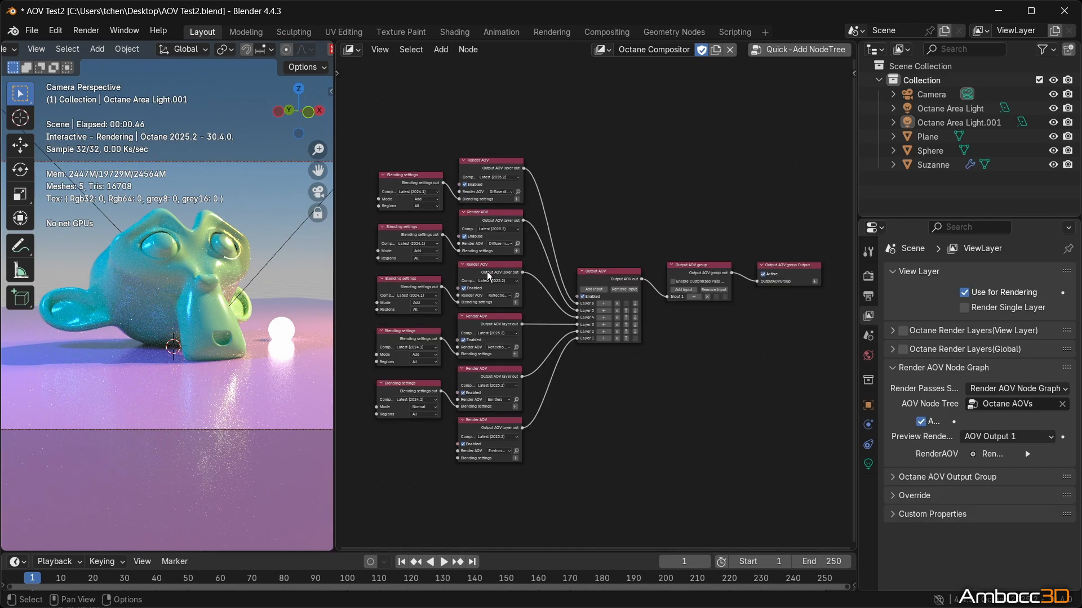
Step: Review the kernel's Alpha channel settings and the view layer's Render AOV Node Graph settings, including the preview pass options
click(869, 276)
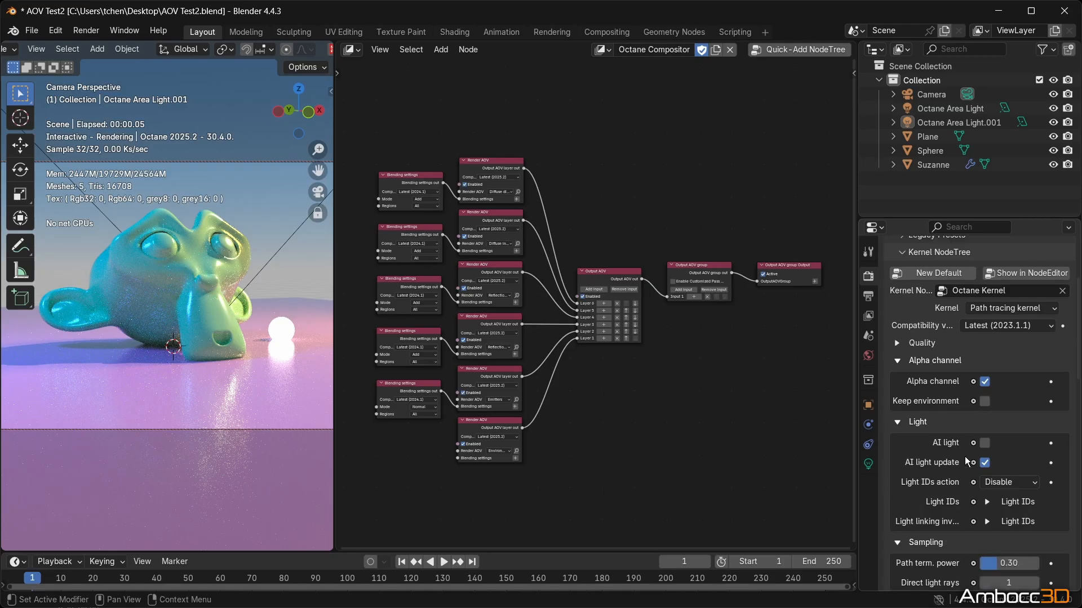
scroll(964, 457, up, 6)
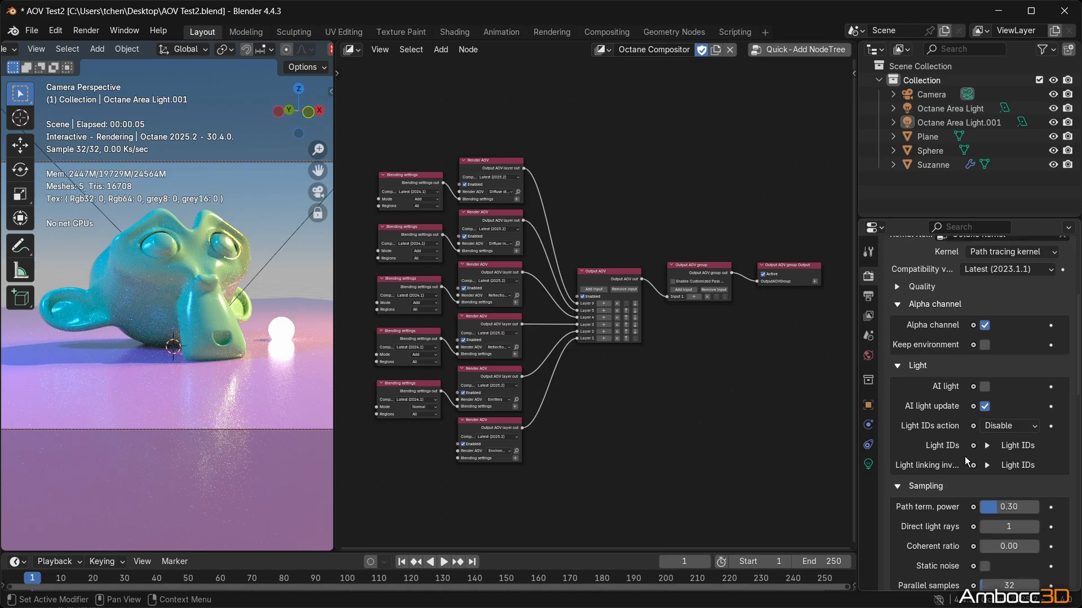
click(868, 315)
click(1005, 437)
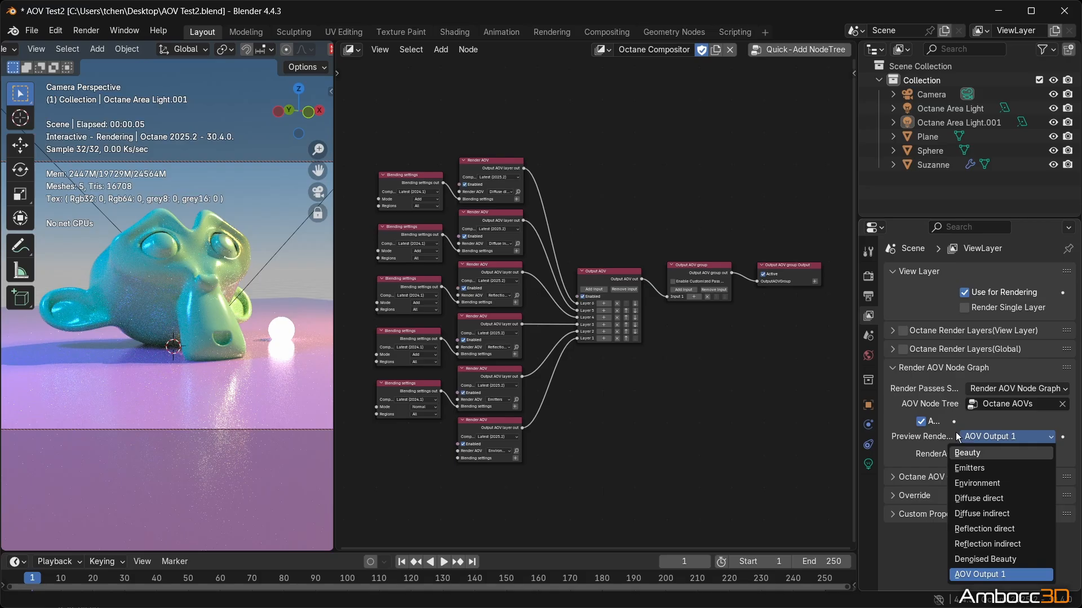
click(1028, 454)
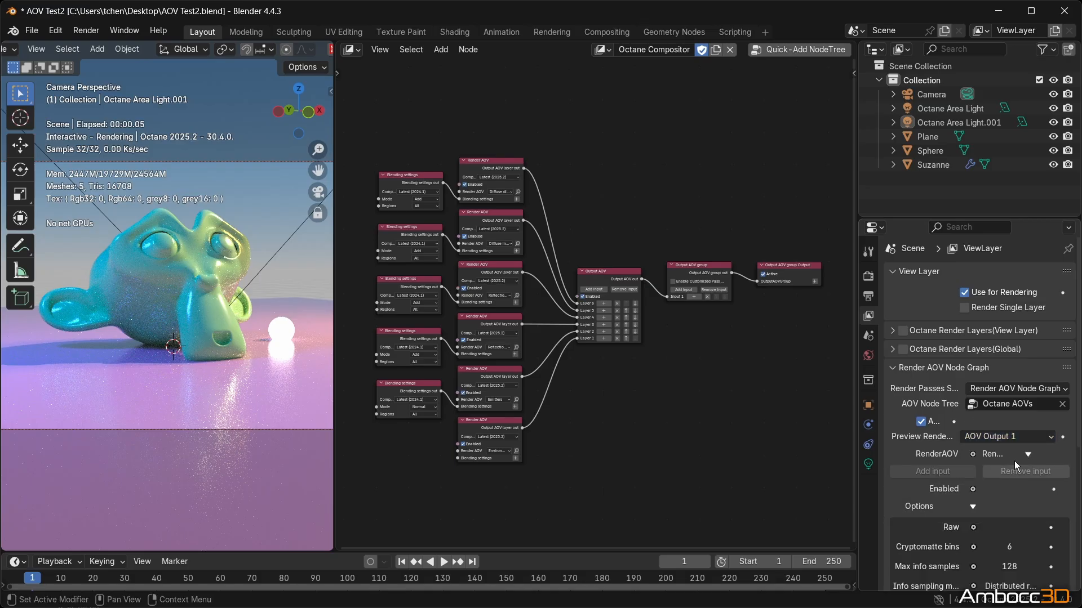
click(1027, 454)
Step: Check the Octane Output's export render pass settings, then render the current frame as an image
click(868, 295)
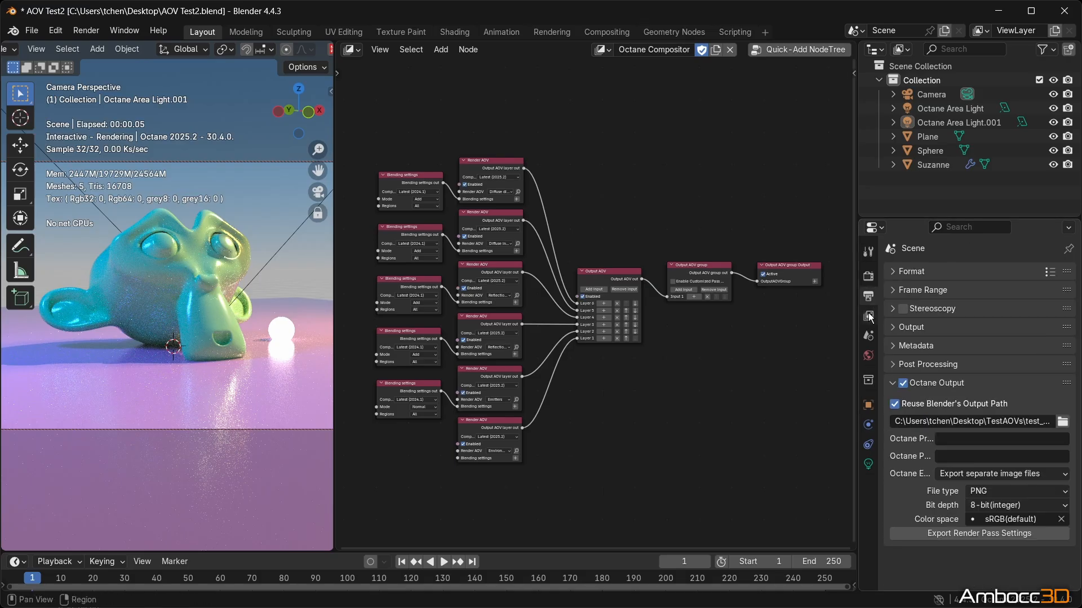
click(1022, 533)
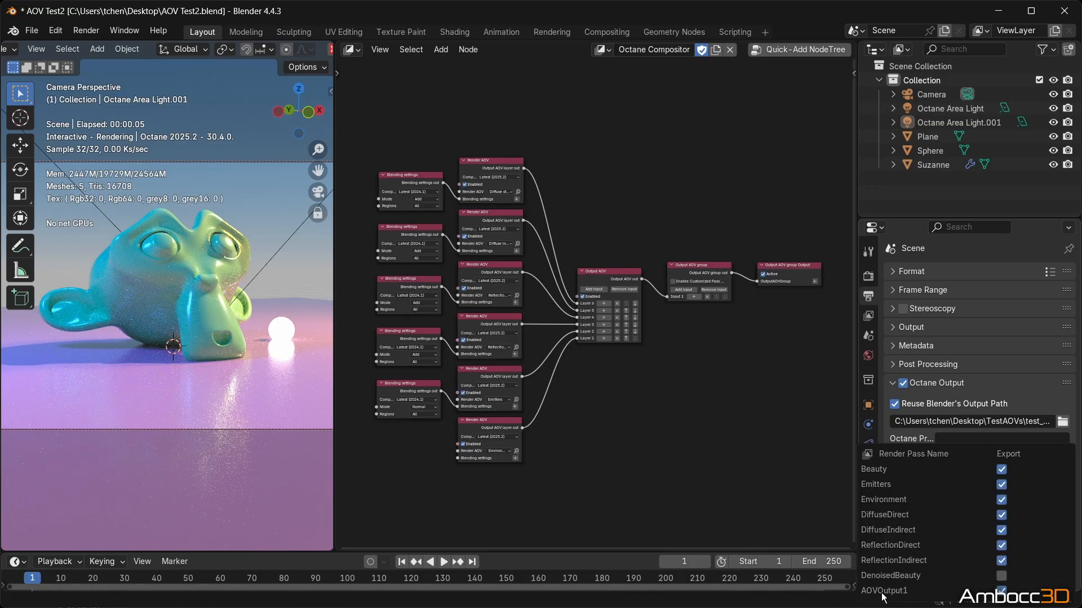
click(124, 31)
click(94, 49)
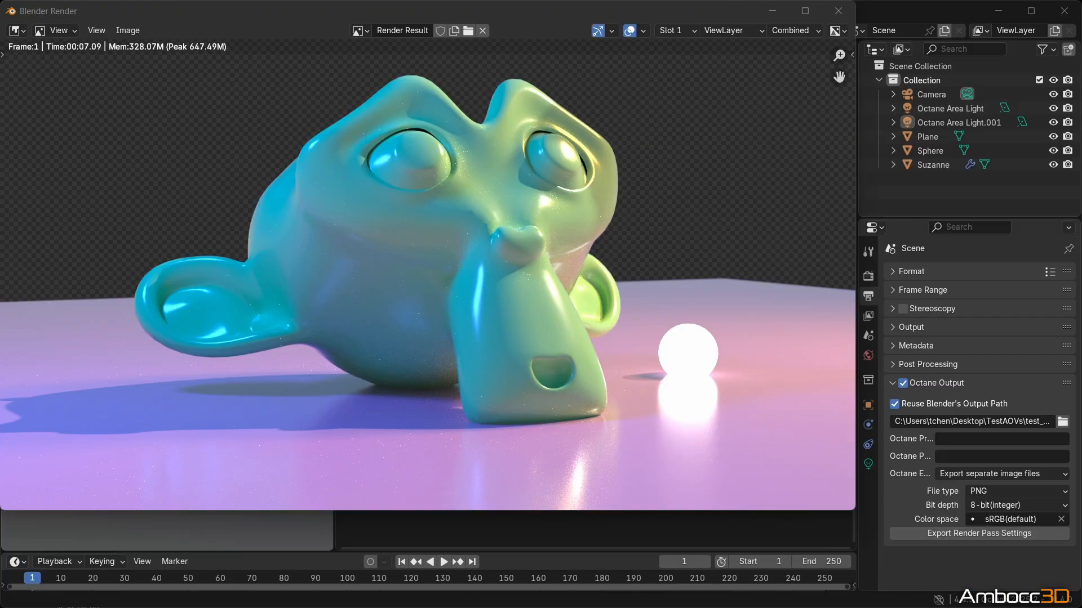
Step: Bring up the TestAOVs folder in File Explorer, reverse the file sort order, preview the exported passes including AOVOutput1, and close the window
drag(1081, 124, 631, 130)
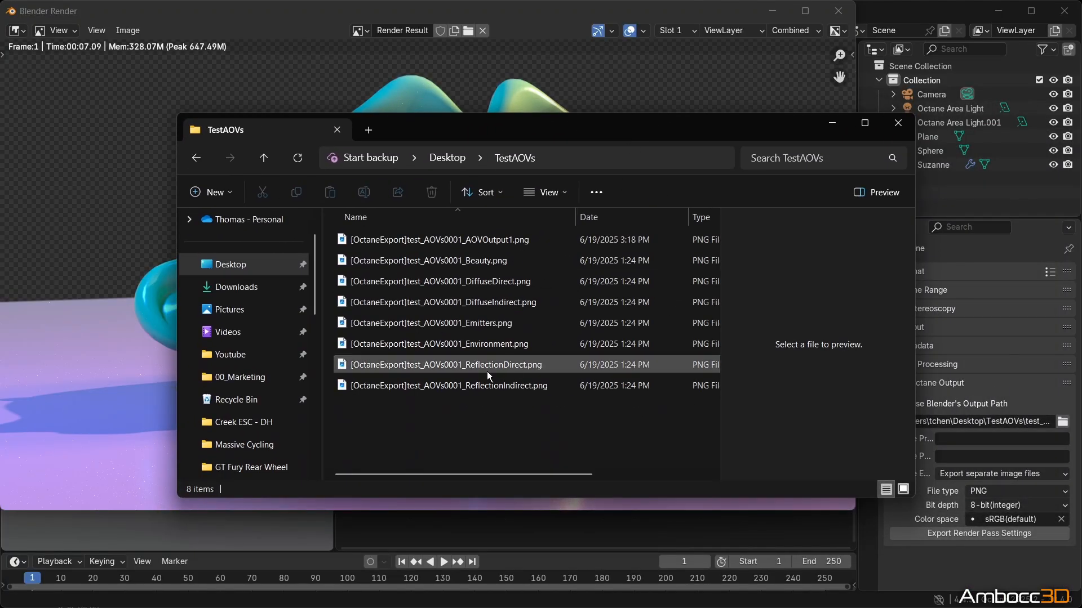
click(499, 241)
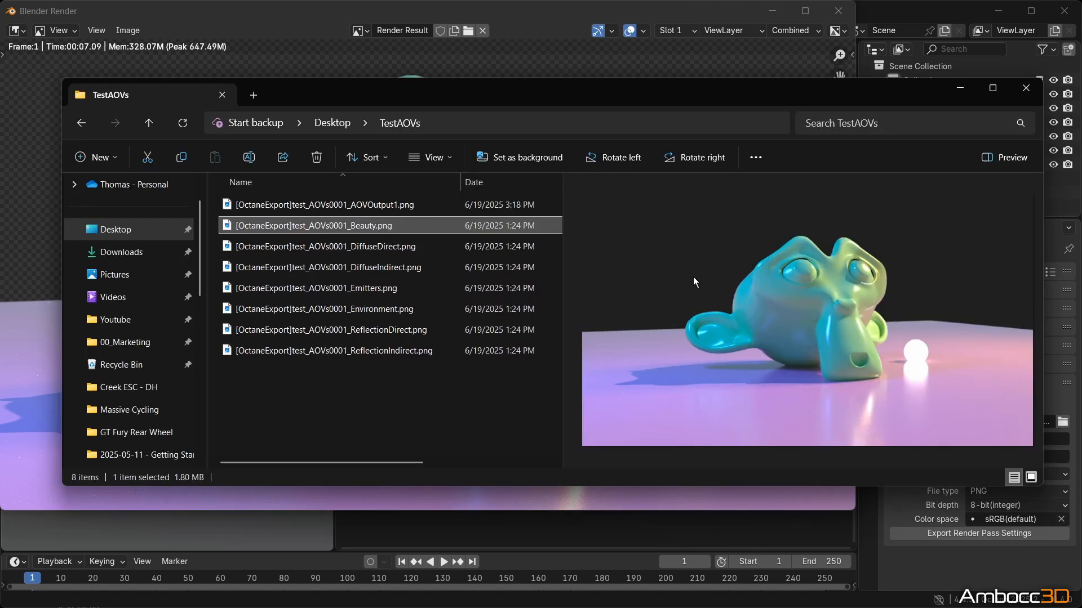
click(336, 204)
click(336, 182)
click(367, 270)
click(377, 351)
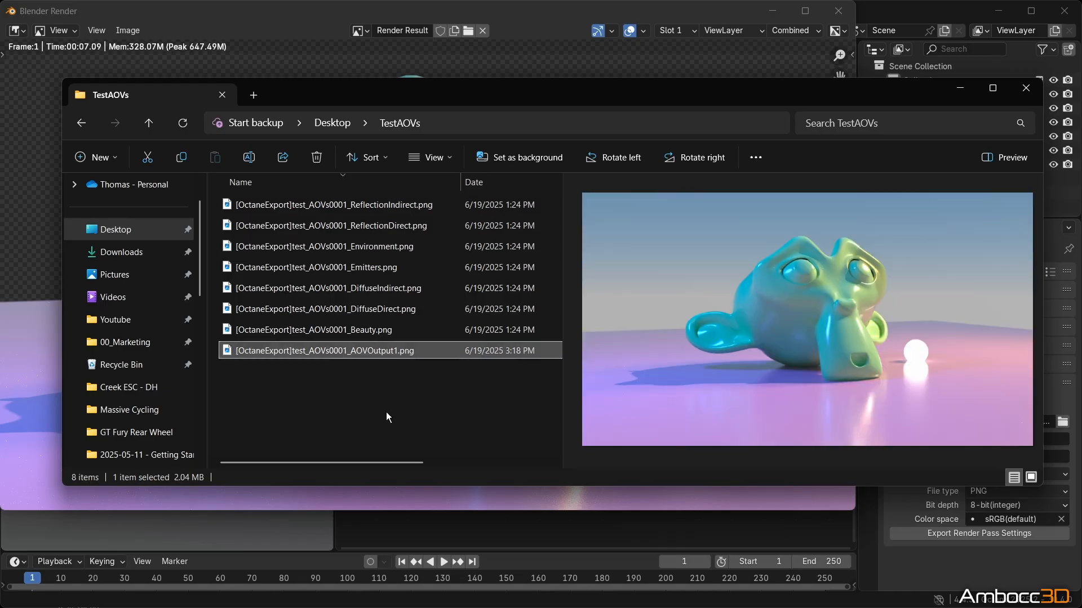
click(1026, 88)
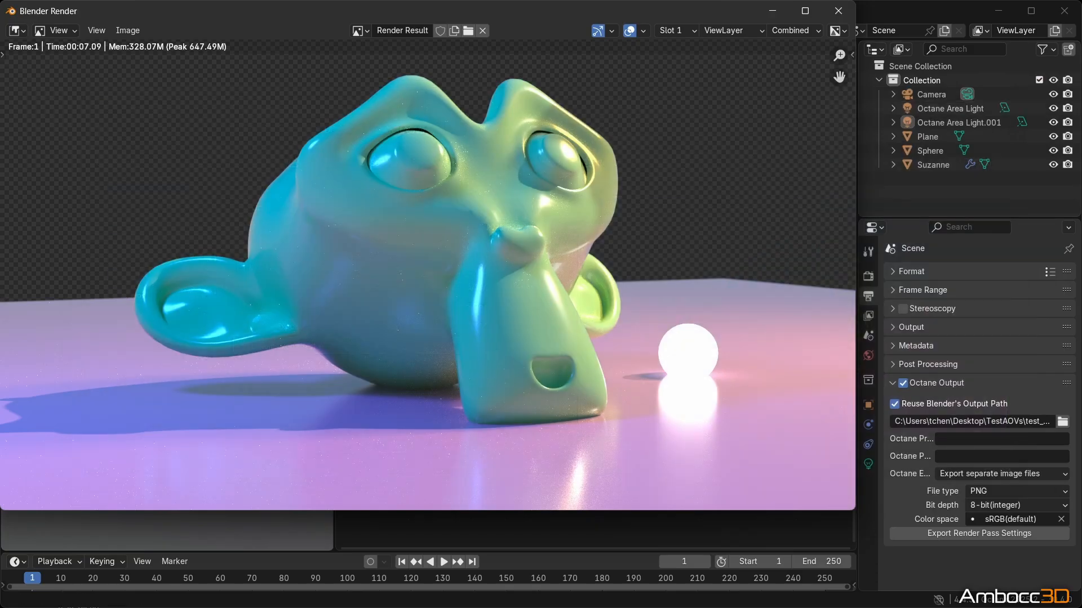